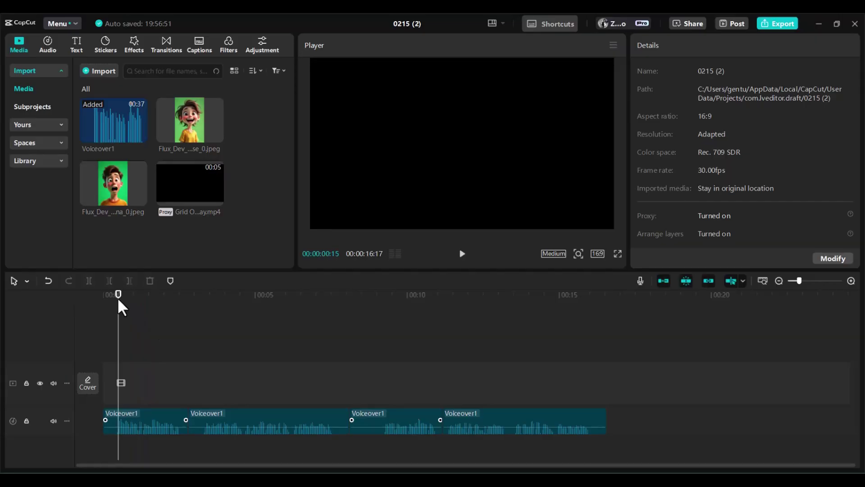
Place the shocked boy image at the start of the timeline, above the voiceover
drag(119, 300, 118, 323)
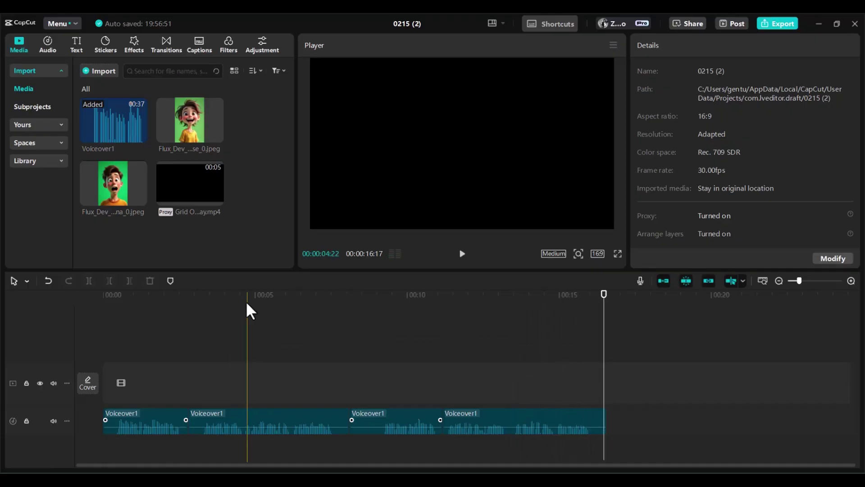
click(145, 304)
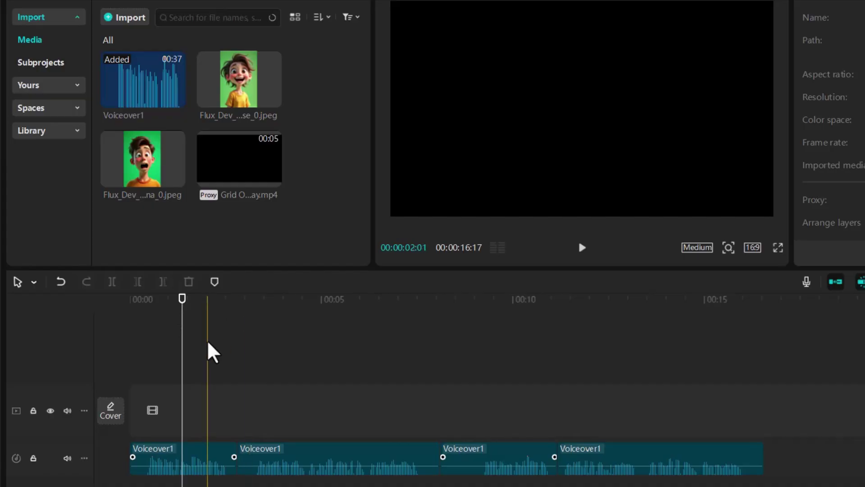
click(191, 464)
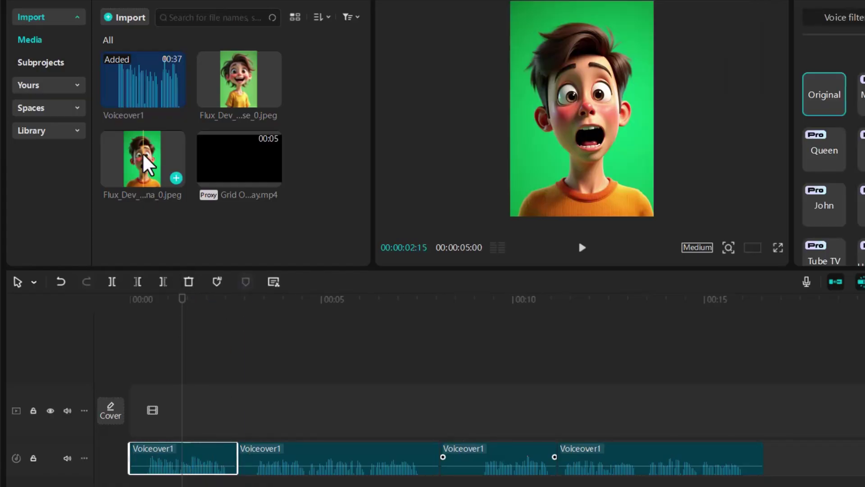
drag(145, 170, 131, 367)
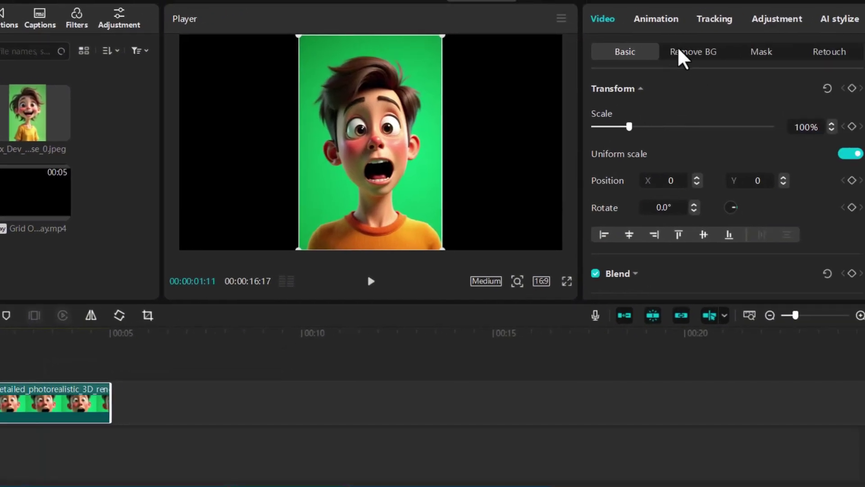
Remove the shocked boy's green background with Chroma key by sampling the green, and set Clean up edge to 64
click(682, 52)
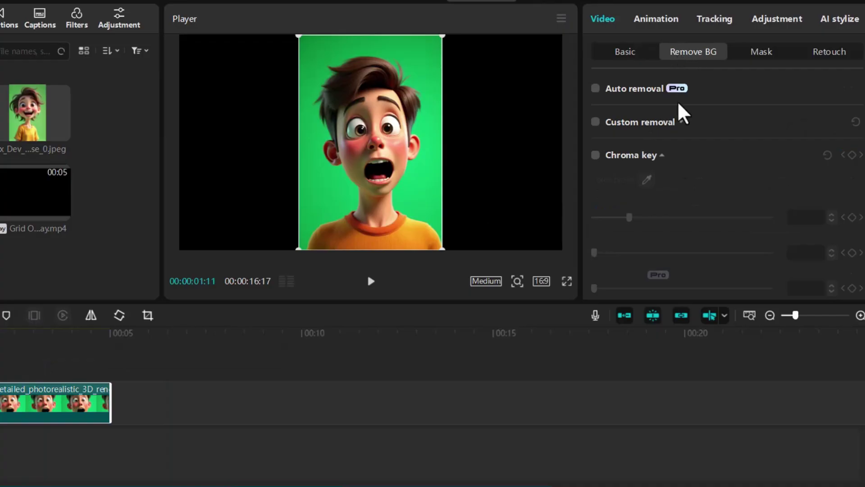
click(595, 155)
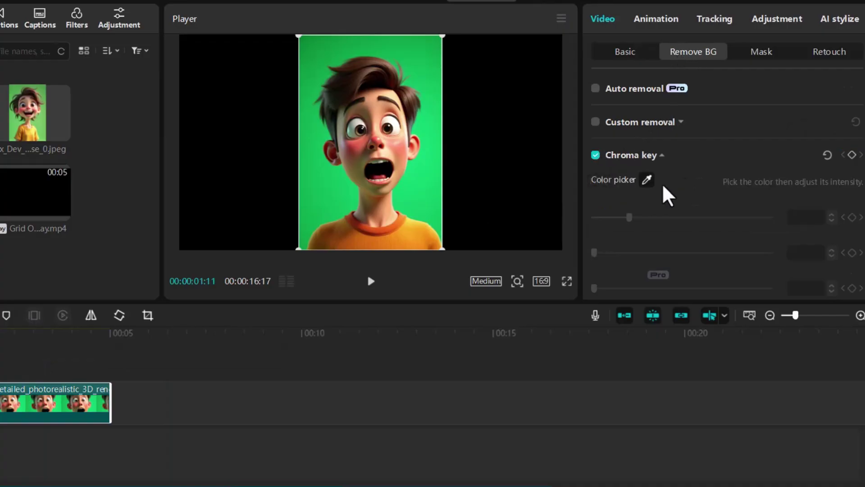
click(647, 180)
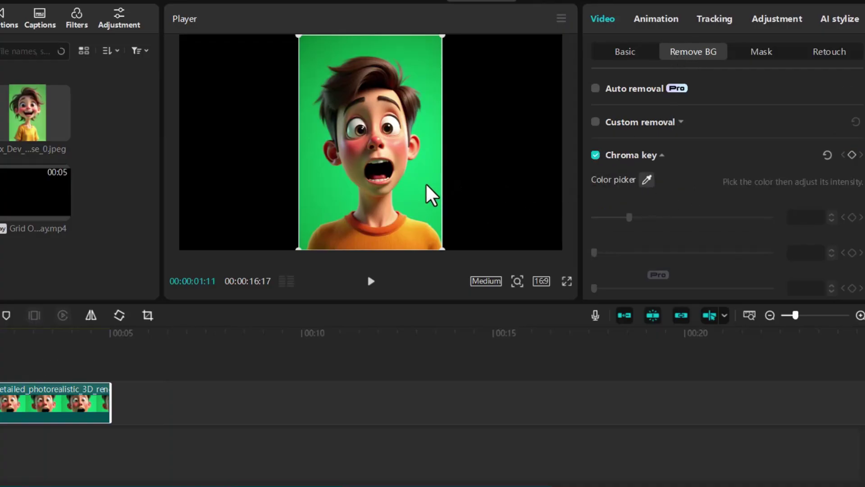
click(648, 180)
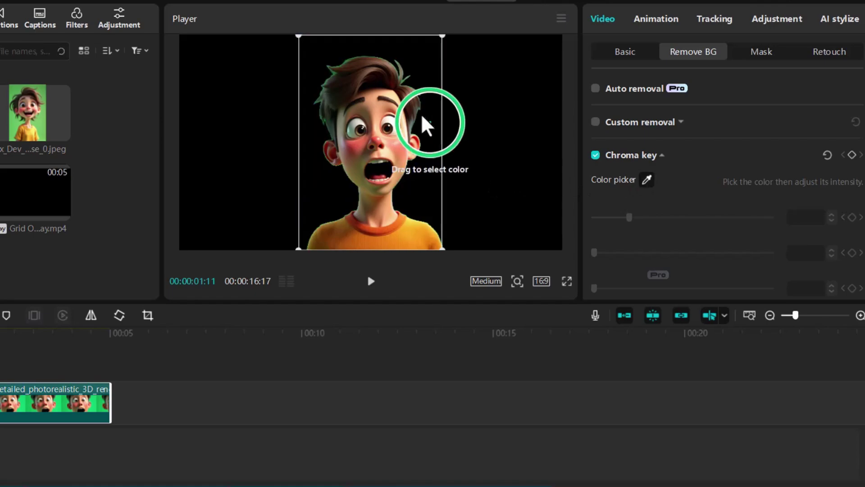
click(429, 90)
scroll(626, 235, down, 2)
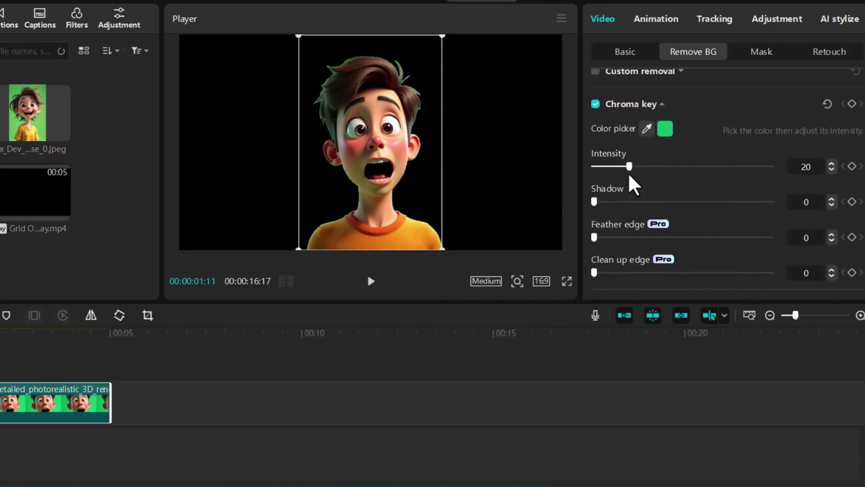
drag(659, 272, 696, 273)
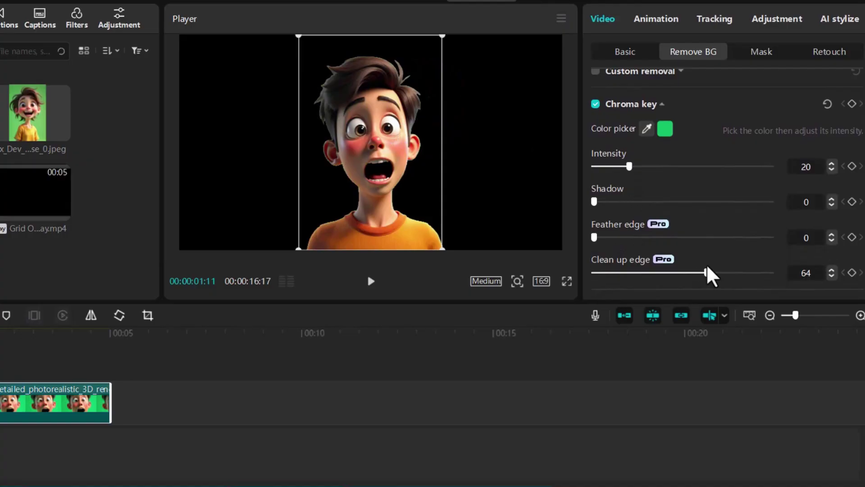
Scale the shocked boy down slightly and position him in the lower left of the frame
drag(410, 186, 333, 187)
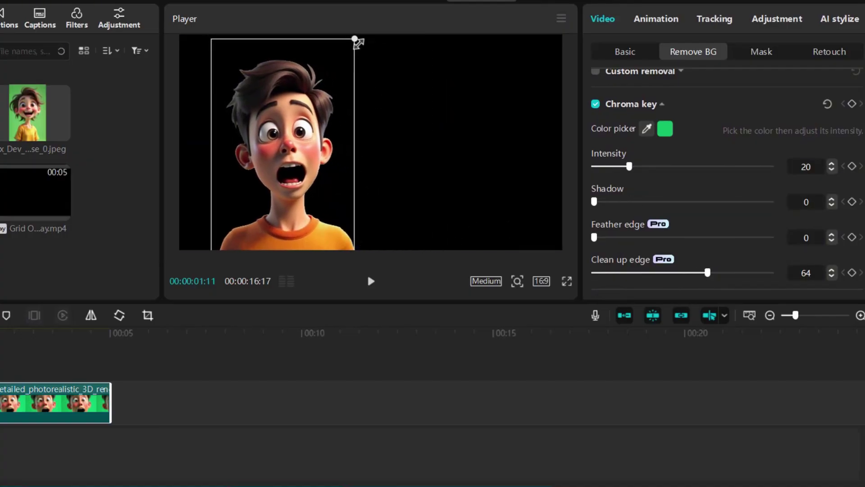
drag(358, 43, 348, 61)
drag(261, 124, 259, 150)
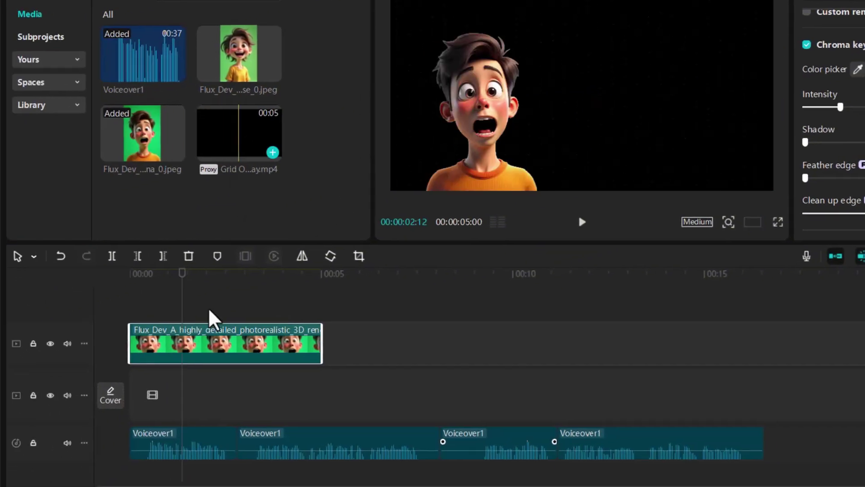
Add Grid Overlay.mp4 beneath the character, repeat it to four clips in a row, and trim the last one to the voiceover's end
drag(212, 318, 151, 397)
click(303, 401)
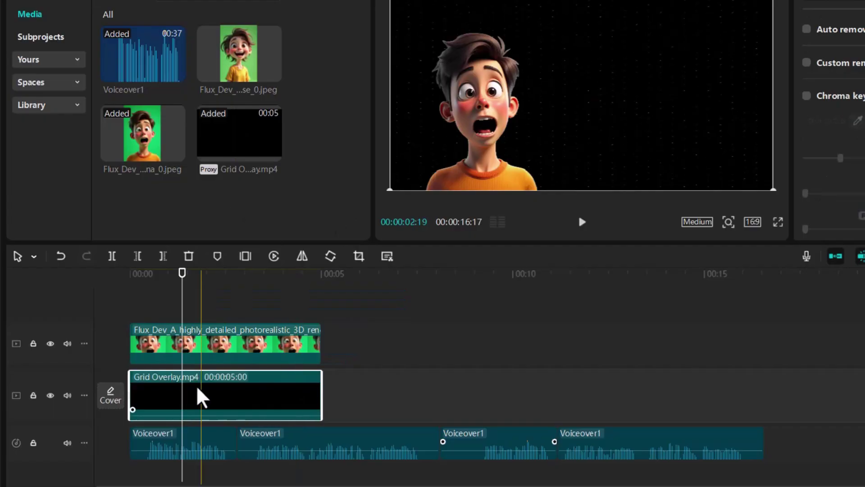
drag(193, 393, 385, 398)
drag(392, 398, 739, 392)
click(729, 372)
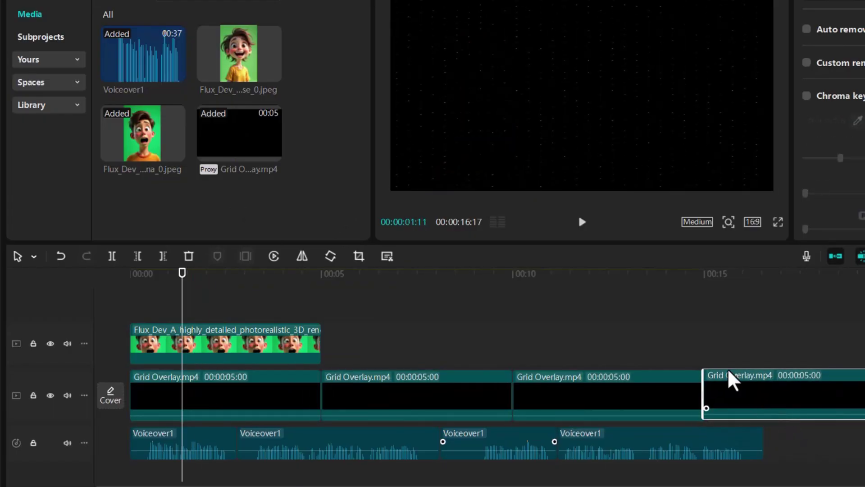
drag(864, 396, 764, 395)
Trim the shocked boy clip to end with the first voiceover segment
drag(368, 283, 231, 287)
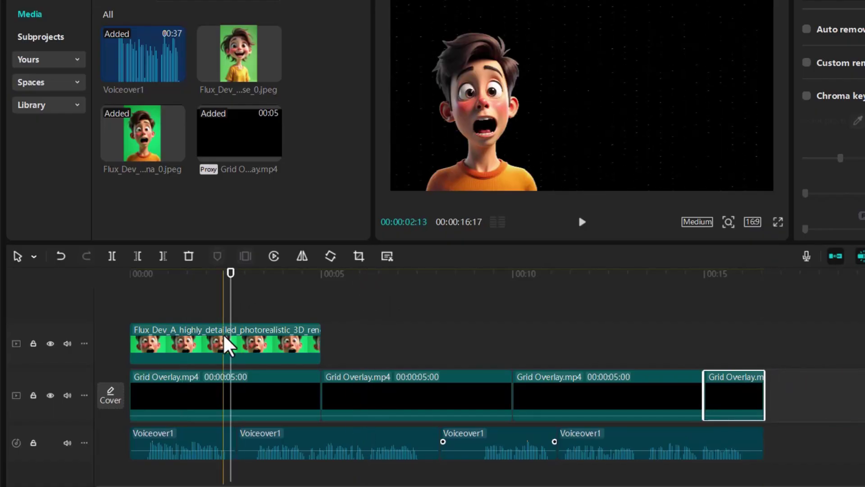
drag(320, 332, 237, 336)
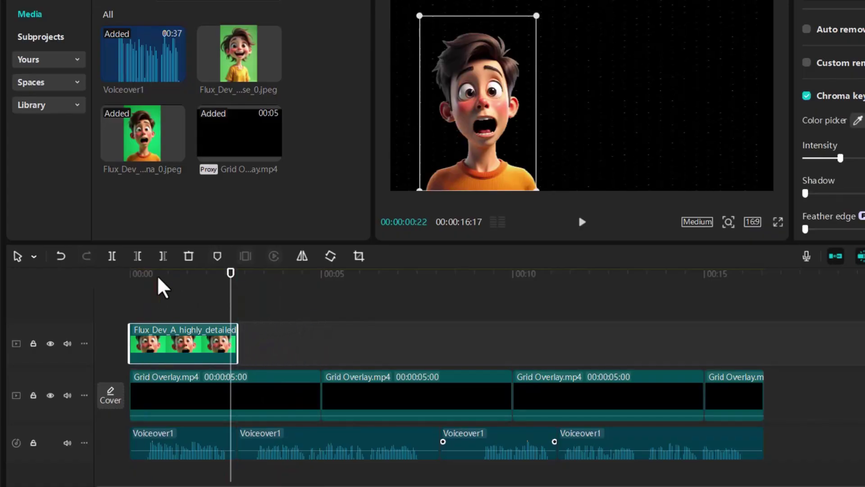
drag(165, 282, 231, 279)
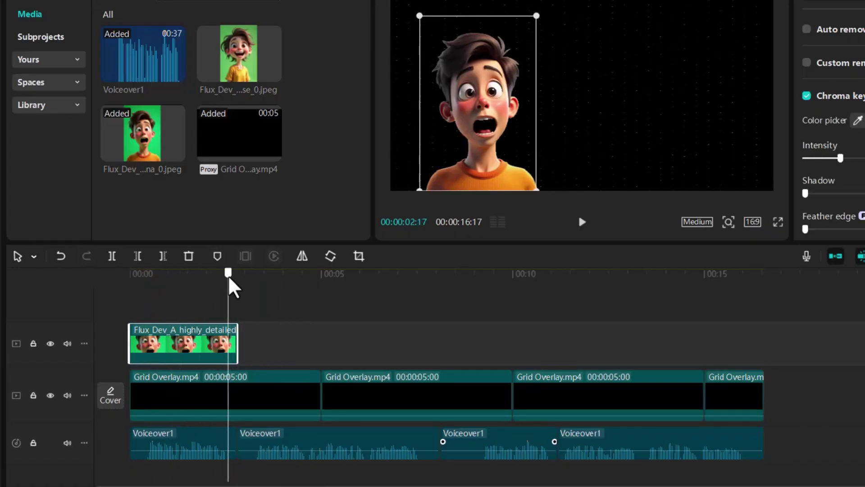
Add the smiling character image right after the shocked boy clip and extend it to the end of the second voiceover segment
drag(232, 99, 253, 353)
click(386, 347)
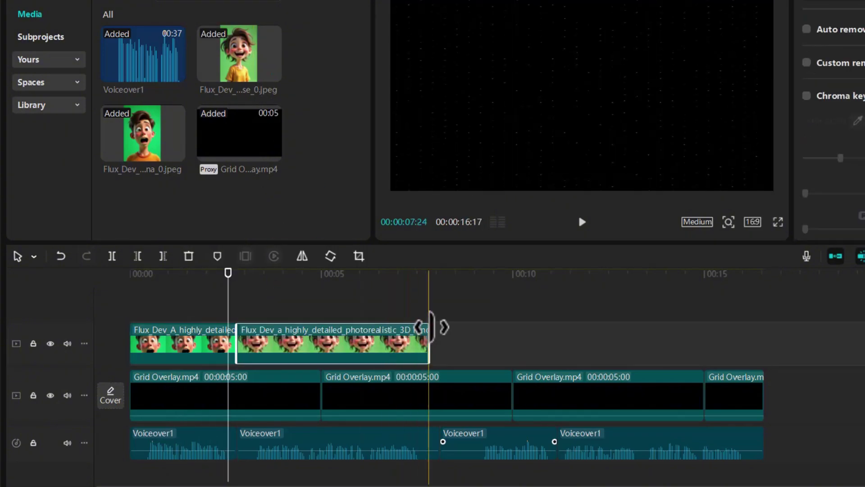
click(294, 280)
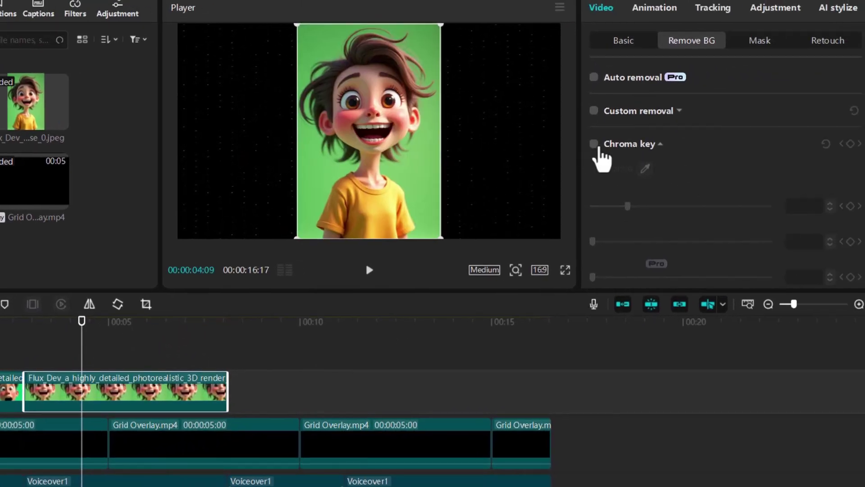
Key out the smiling character's green background with Chroma key and set Clean up edge to 66
click(595, 145)
click(645, 169)
click(429, 142)
scroll(646, 207, down, 4)
drag(593, 117, 718, 119)
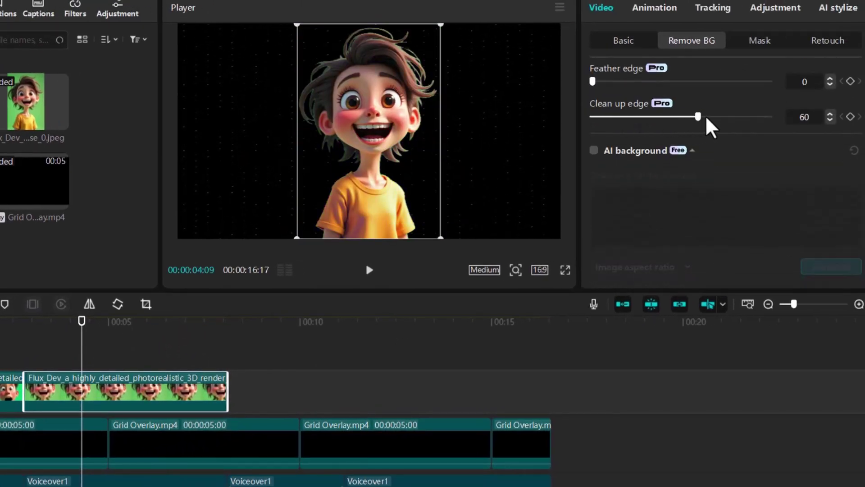
Scale down the smiling character, place it in the lower right of the frame, and mirror it horizontally
drag(440, 24, 421, 54)
drag(388, 116, 481, 149)
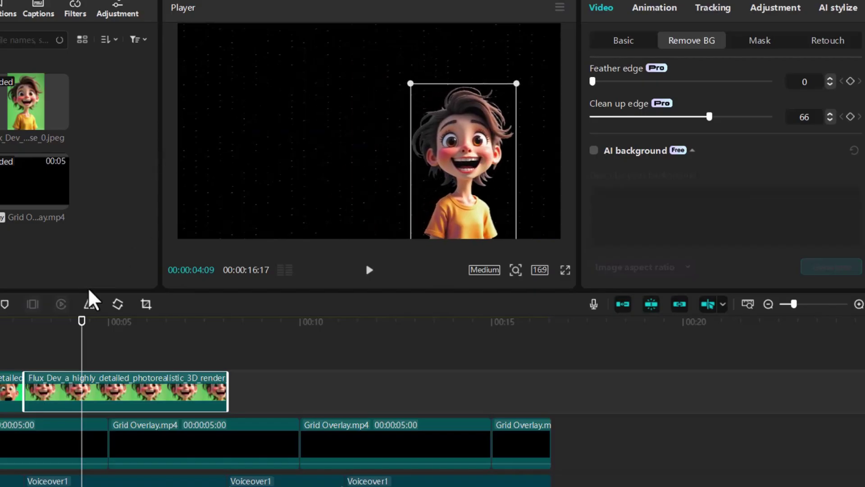
click(90, 305)
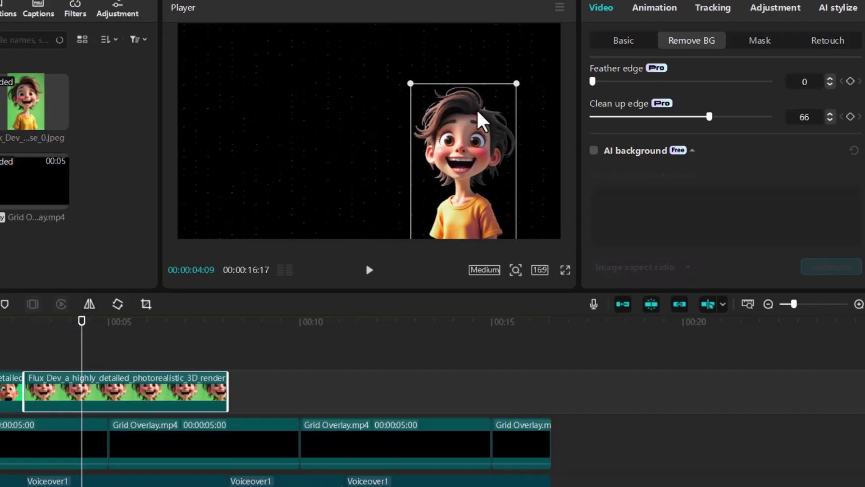
drag(411, 83, 407, 75)
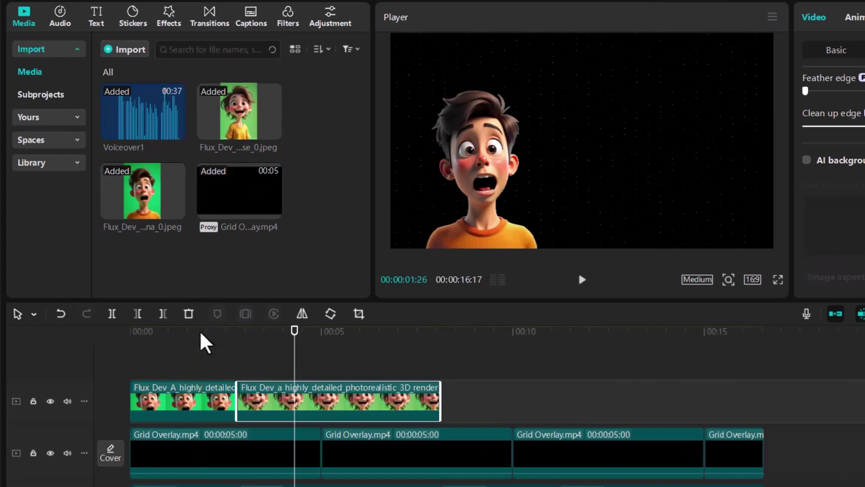
Apply the Slide Up entrance animation to both character clips with a duration of 0.3 s each
drag(0, 332, 0, 341)
drag(192, 350, 190, 351)
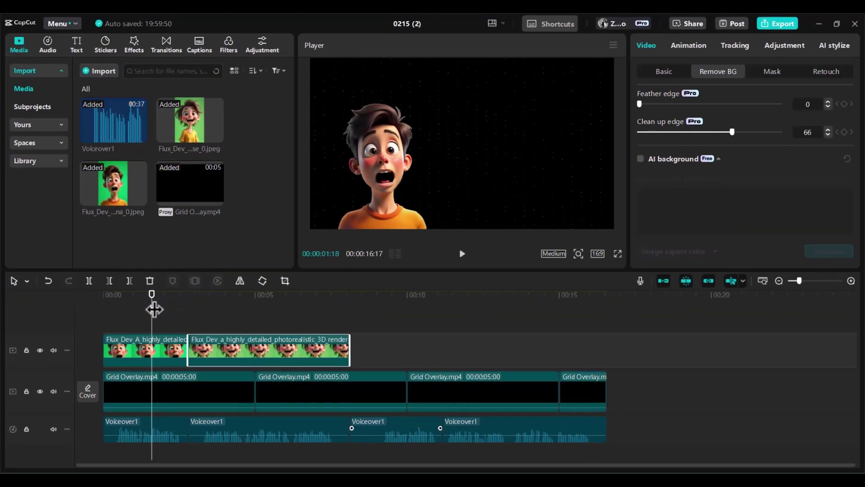
click(685, 46)
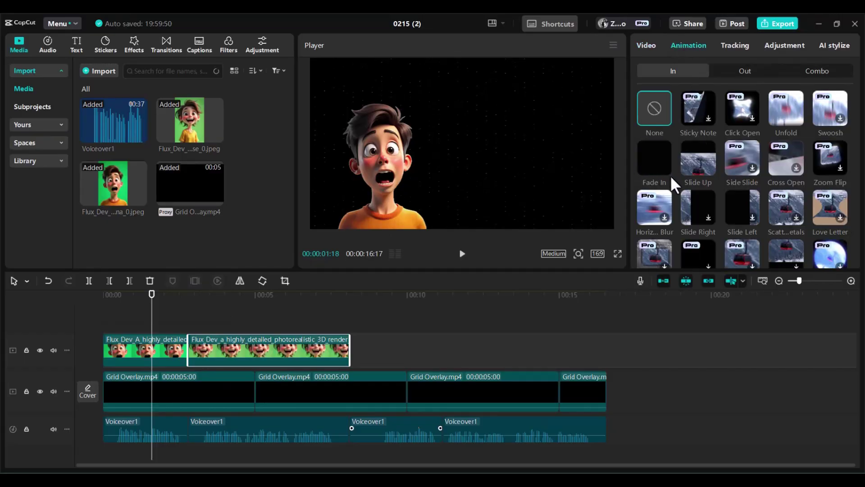
click(697, 158)
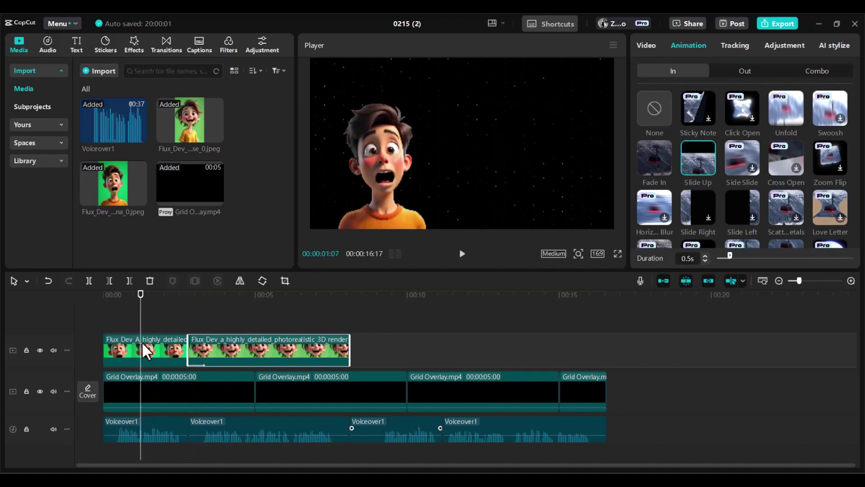
click(143, 345)
click(692, 158)
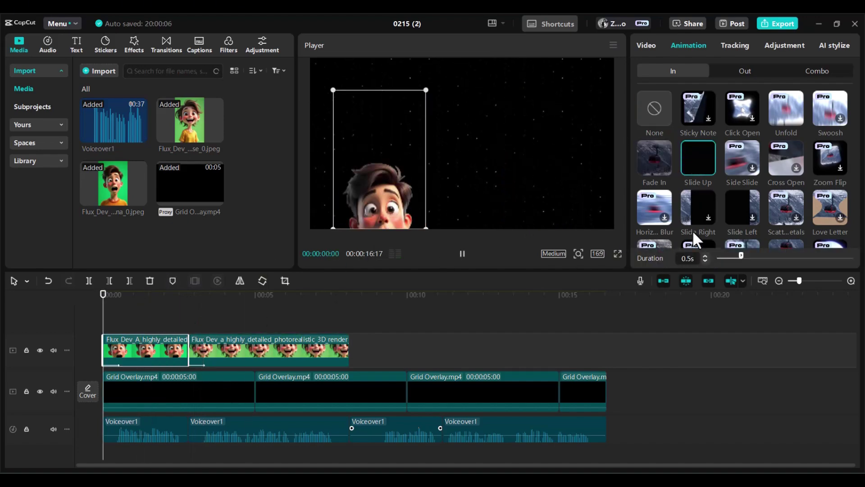
drag(738, 256, 735, 254)
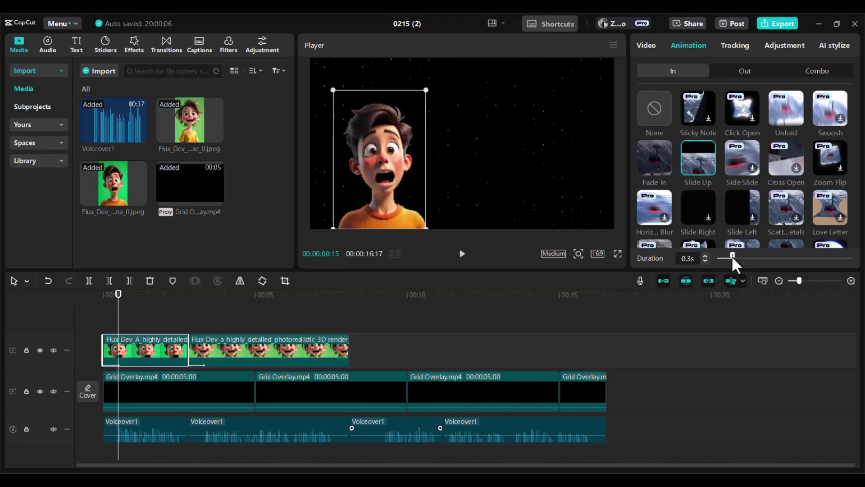
click(232, 339)
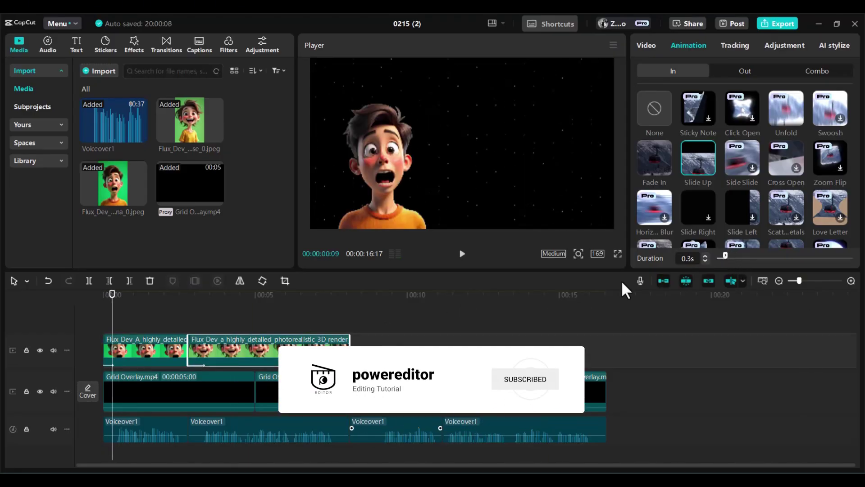
Play back the opening of the timeline to check the shocked boy's entrance animation against the voiceover
click(115, 295)
key(space)
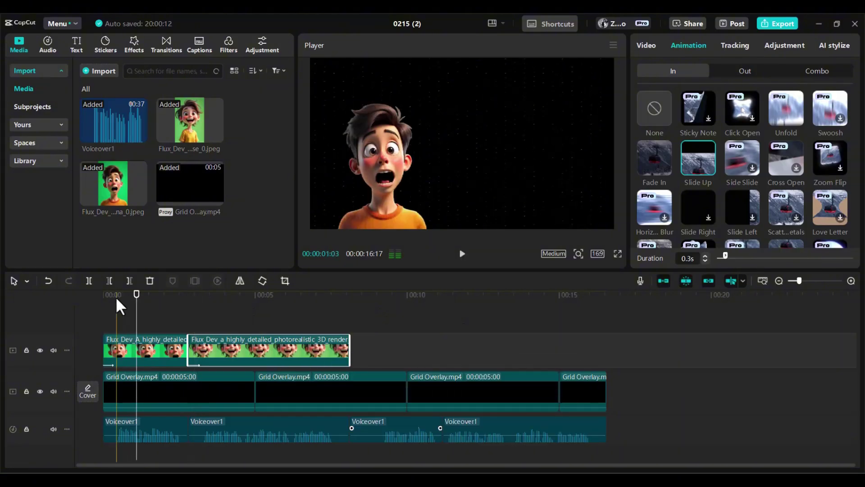
drag(116, 296, 70, 299)
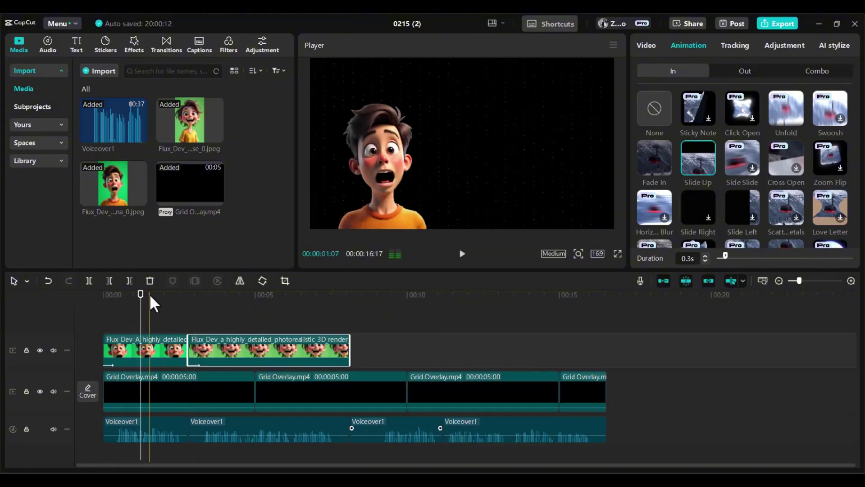
key(space)
Apply the Play Pendulum video effect to the shocked boy clip
click(164, 295)
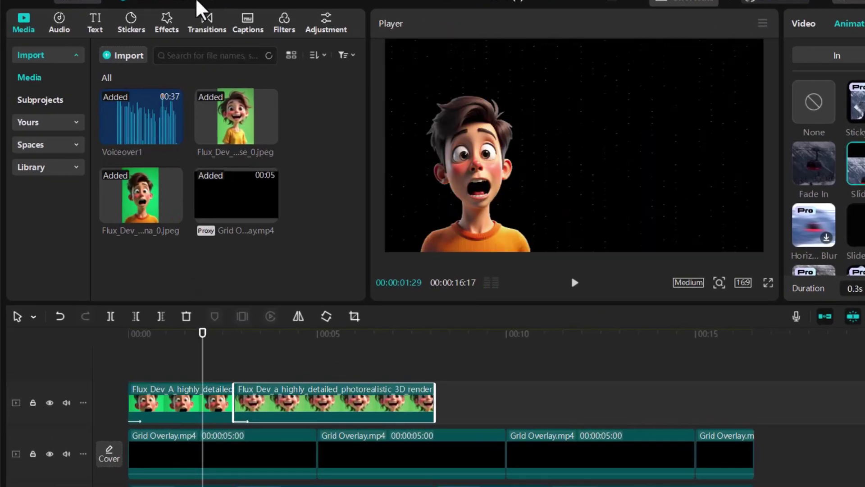
click(167, 25)
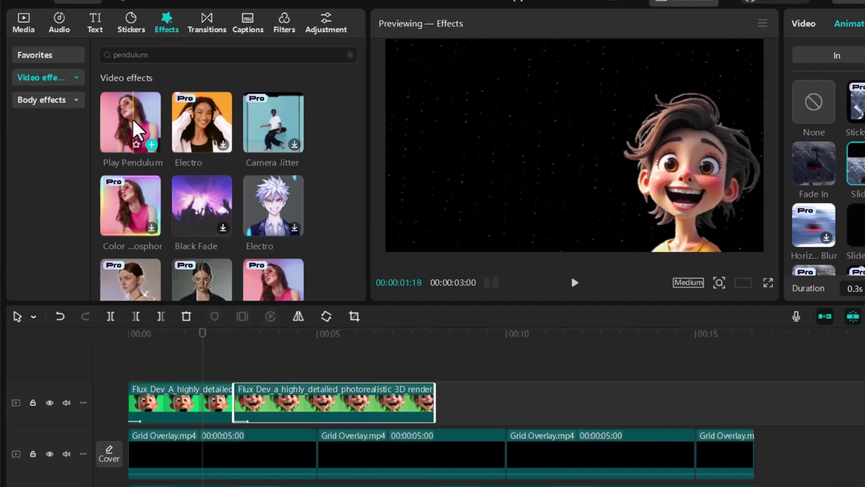
drag(135, 130, 176, 364)
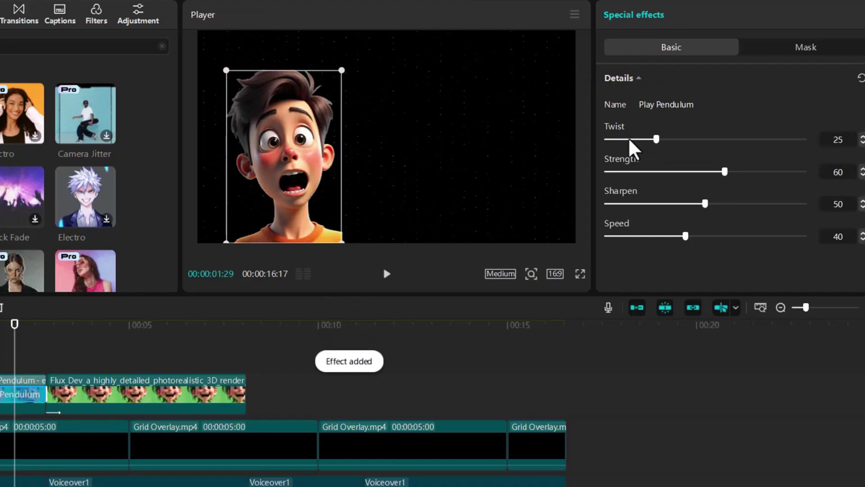
Set the shocked boy's Play Pendulum effect to Twist 19 and Strength 10, and play back the motion
drag(626, 139, 624, 139)
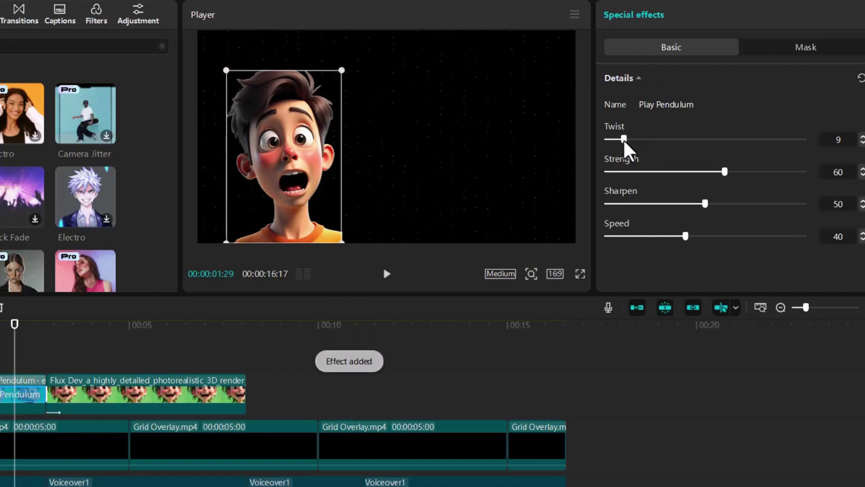
click(624, 172)
drag(623, 172, 627, 172)
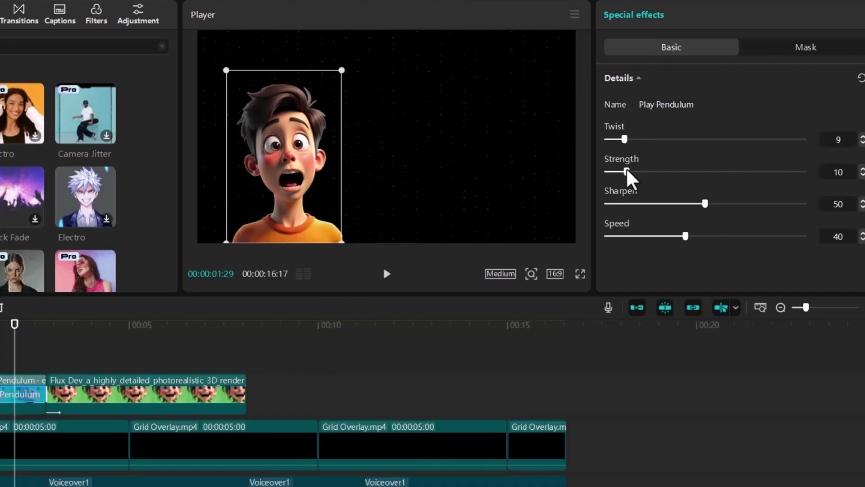
drag(644, 141, 645, 141)
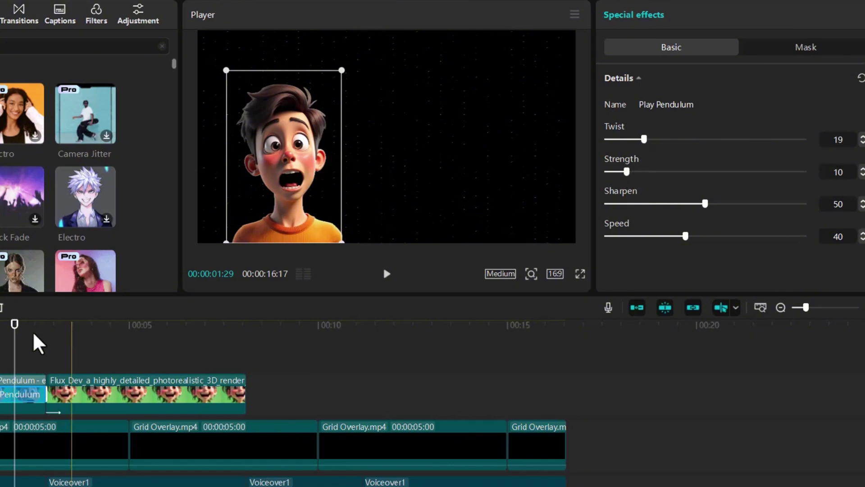
key(space)
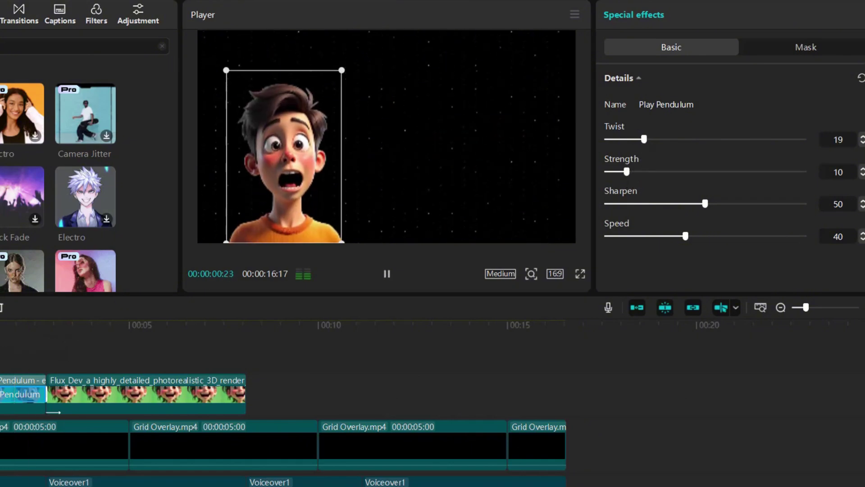
key(space)
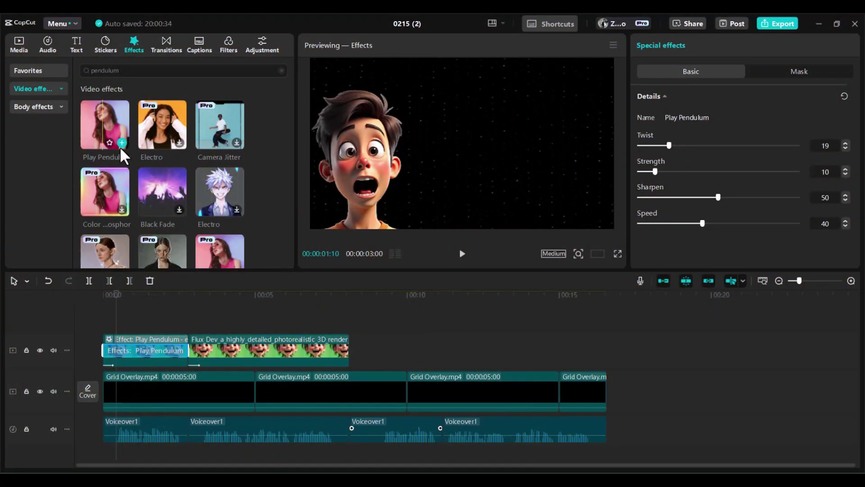
Apply Play Pendulum to the smiling character clip with Strength 11 and Twist 18
drag(0, 135, 109, 405)
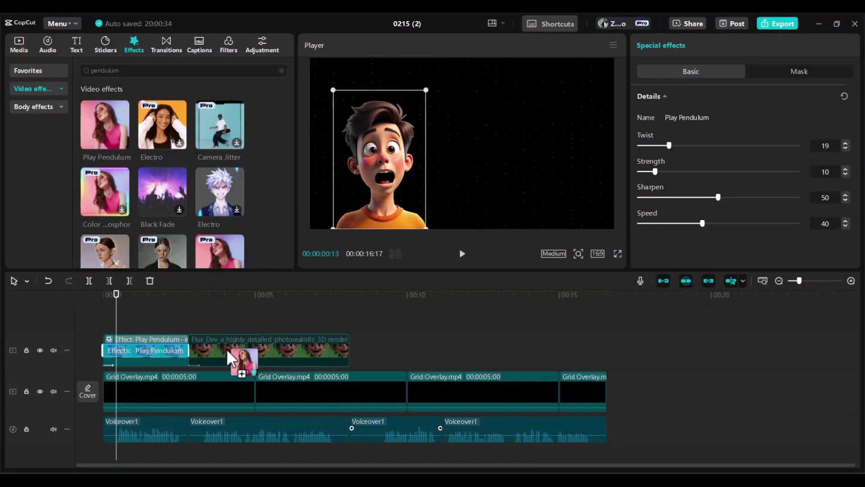
click(230, 297)
mouse_move(664, 172)
mouse_down()
mouse_move(647, 174)
mouse_move(657, 172)
mouse_up()
drag(679, 146, 668, 146)
Play back the smiling character's pendulum motion in the player and in full screen
click(216, 297)
key(space)
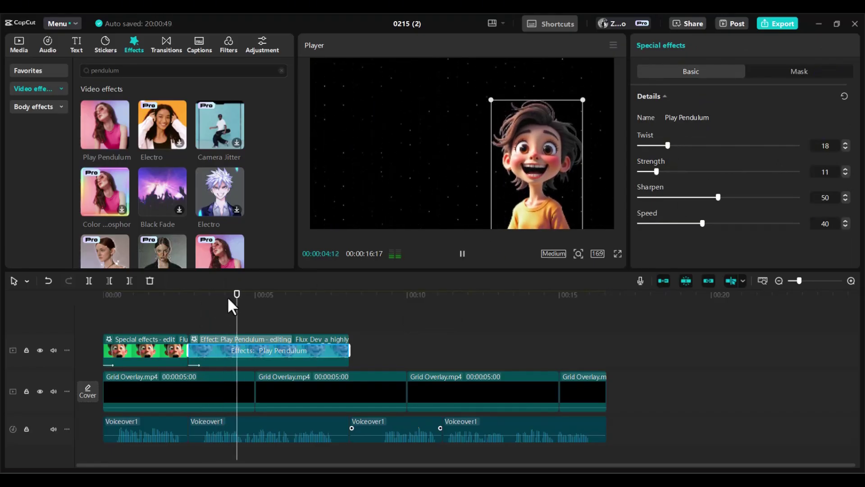
key(space)
click(617, 253)
key(space)
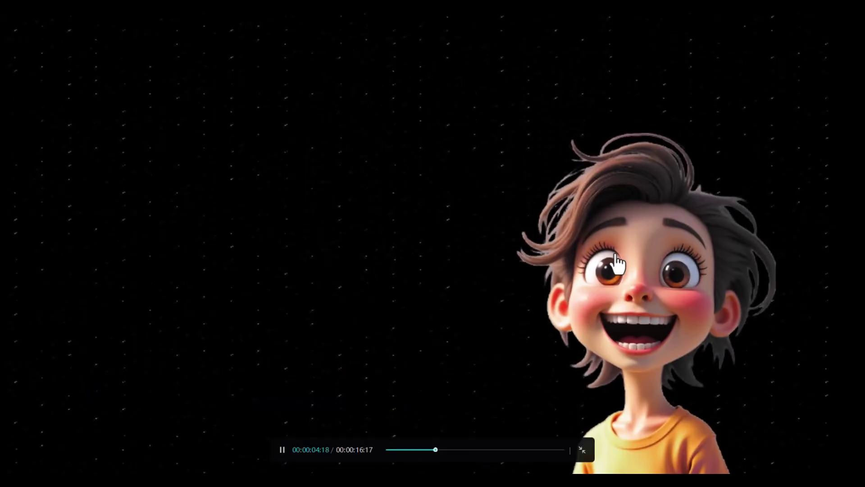
key(Escape)
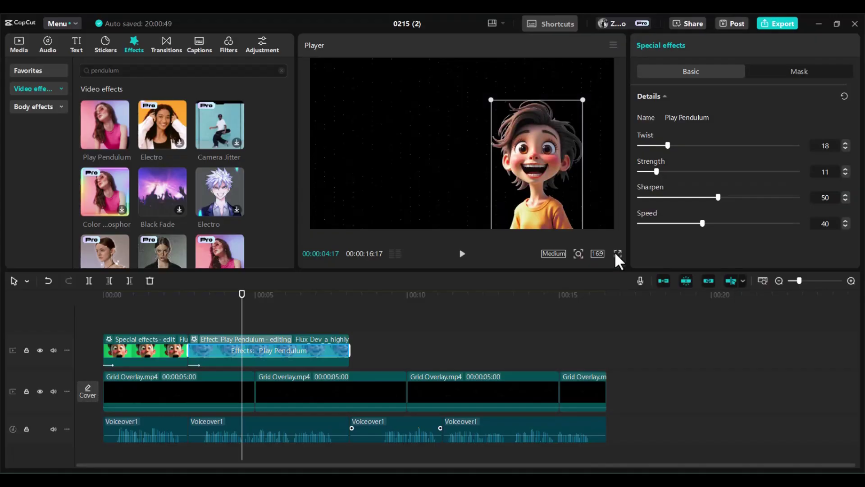
Duplicate both character clips together, placing the copies directly after the smiling character clip
click(403, 348)
drag(402, 340, 163, 334)
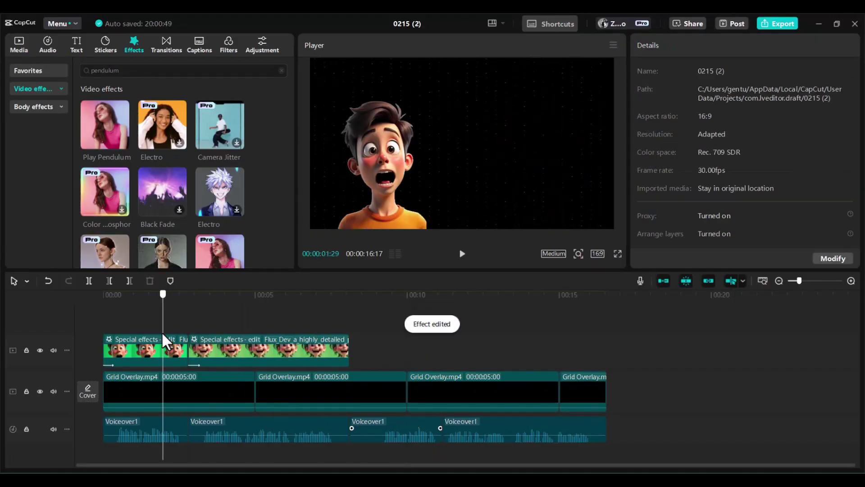
drag(374, 353, 183, 306)
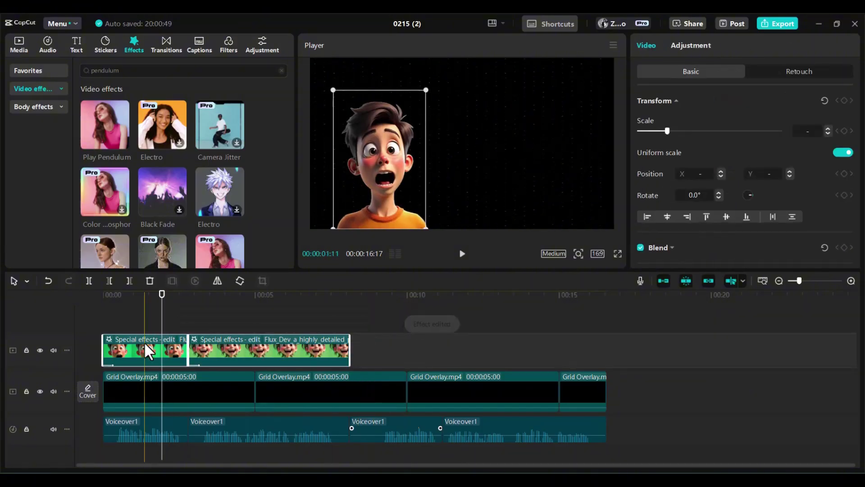
key(ctrl+c)
key(ctrl+v)
Turn off linkage, extend the copied shocked boy clip, and move the smiling copy to match the start of the fourth voiceover segment
click(402, 347)
click(708, 281)
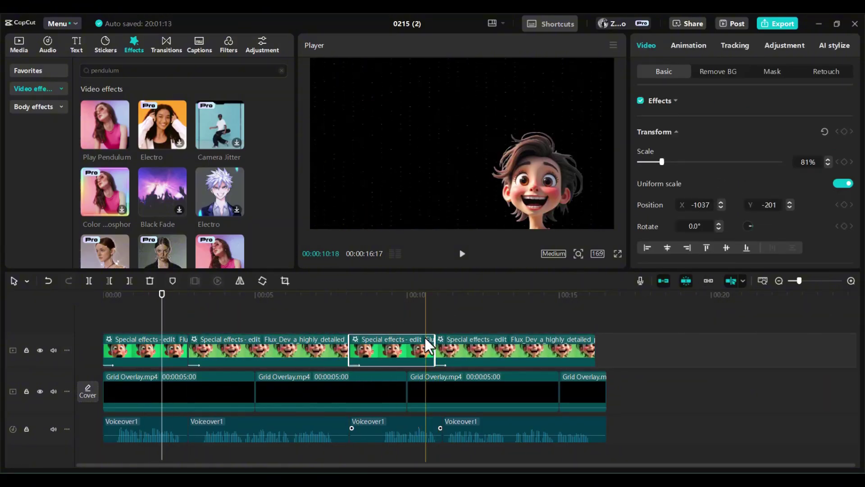
drag(469, 350, 442, 345)
drag(462, 349, 460, 349)
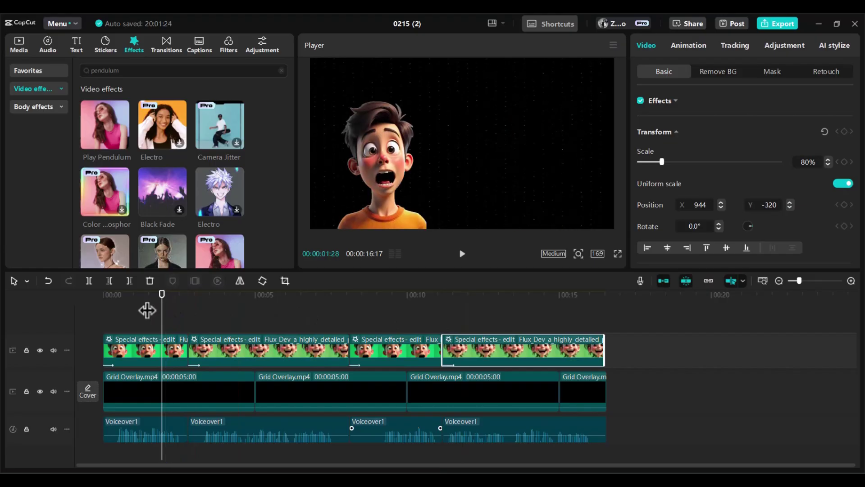
Play back the opening of the timeline to check the shocked boy's motion against the voiceover
click(113, 298)
key(space)
key(space)
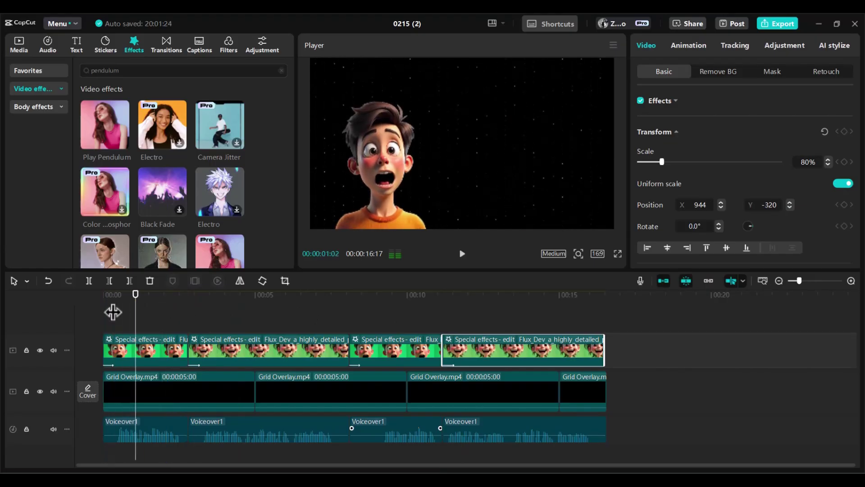
Apply the Trickster voice character to the first voiceover segment and listen to it
click(174, 426)
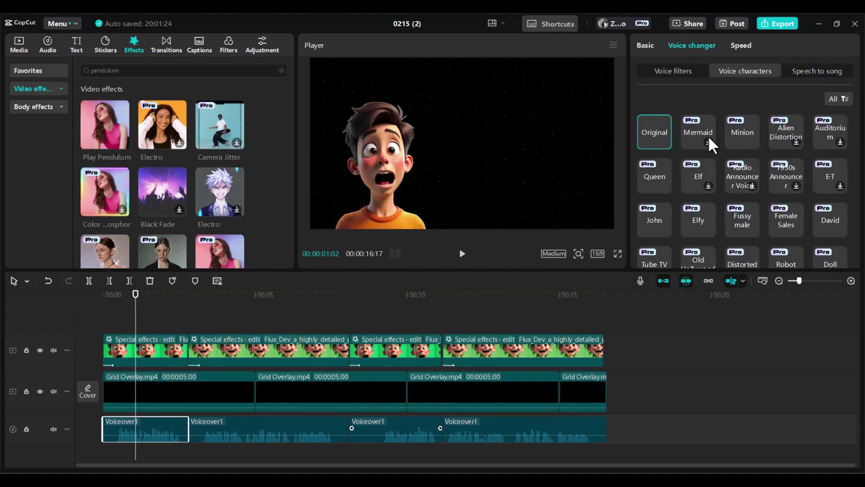
scroll(710, 128, down, 5)
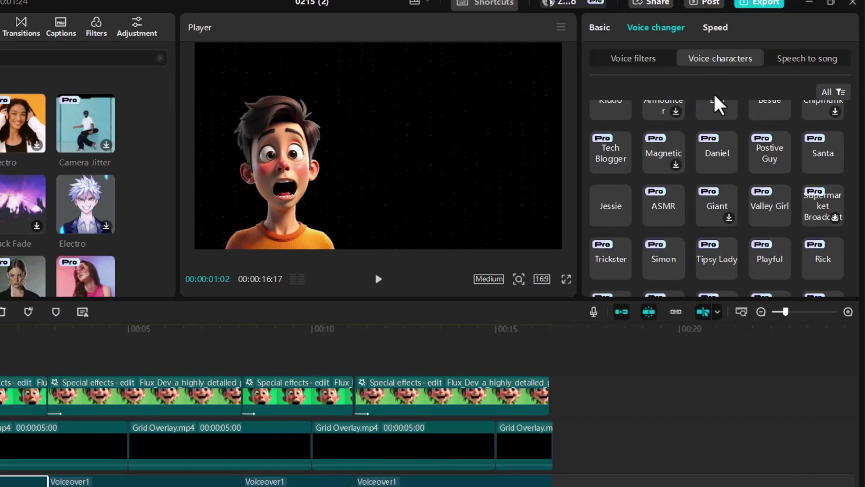
click(609, 261)
scroll(611, 271, down, 3)
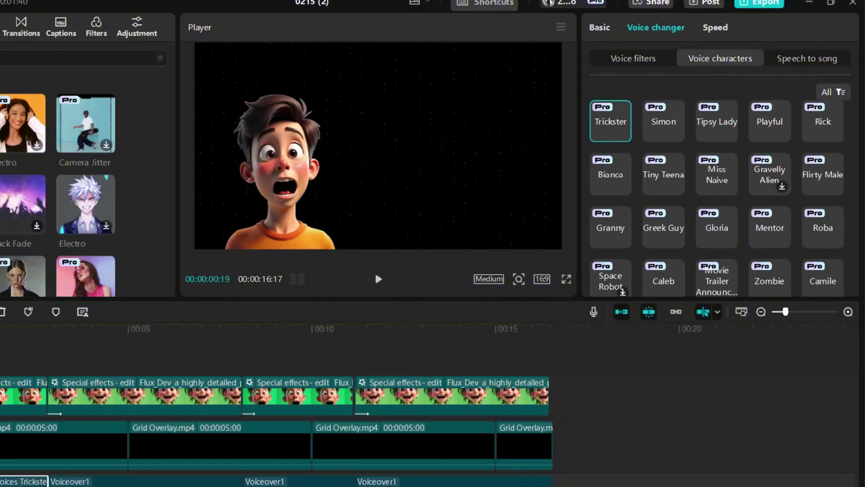
key(space)
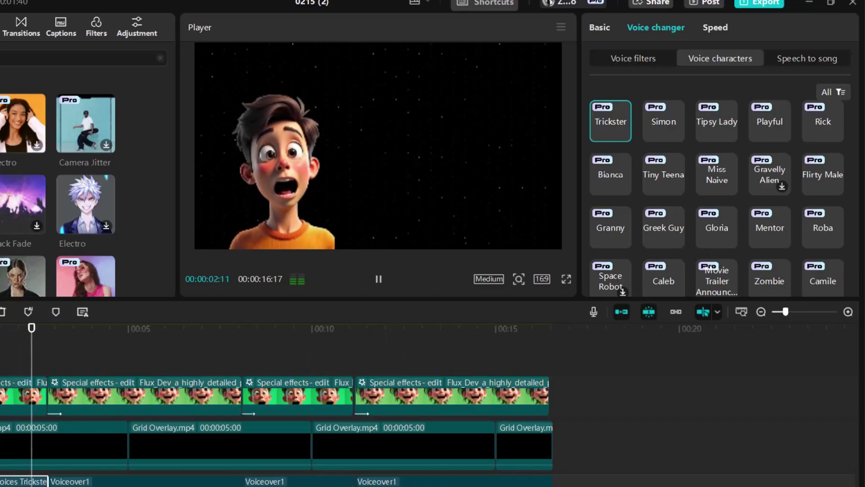
Apply the Jessie voice character to the second voiceover segment and listen to it
click(100, 332)
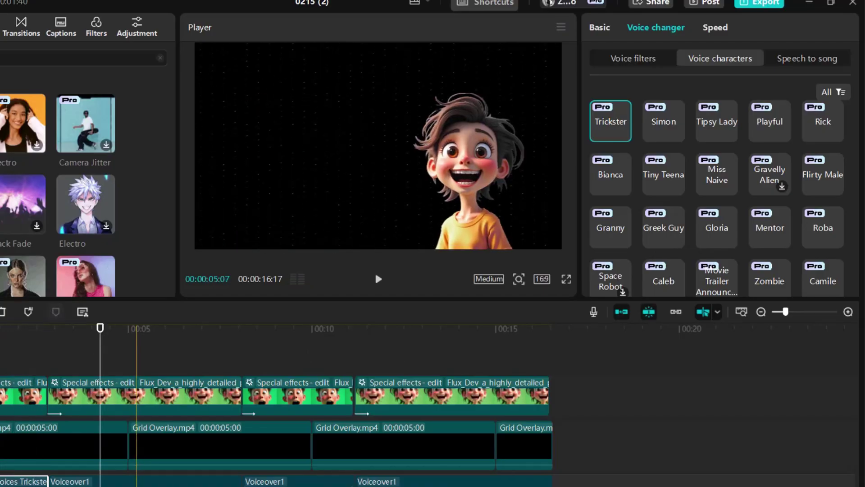
click(137, 482)
scroll(669, 201, down, 3)
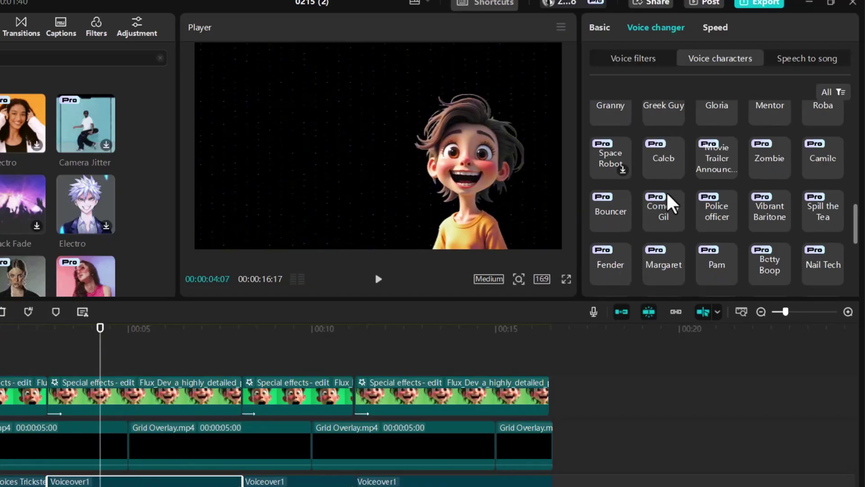
scroll(670, 201, up, 5)
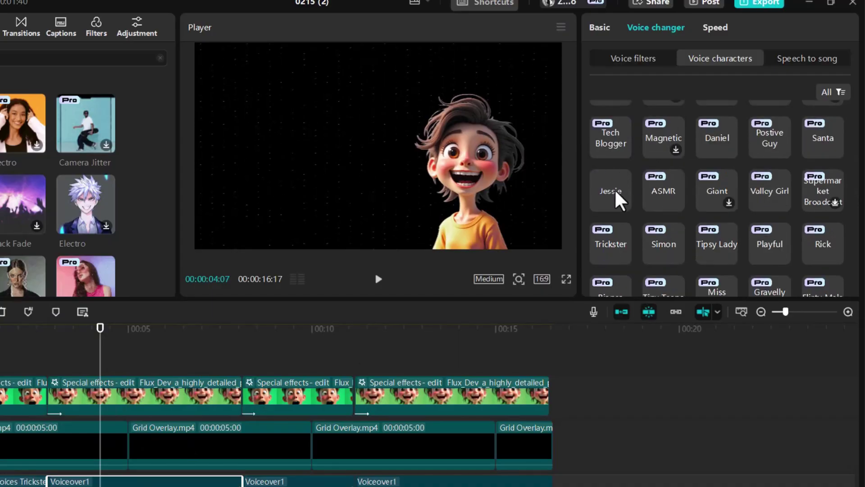
click(616, 197)
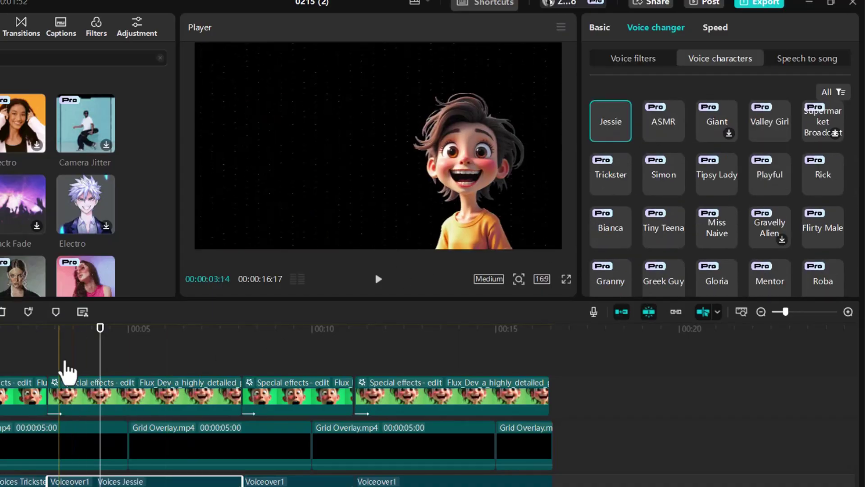
click(79, 336)
key(space)
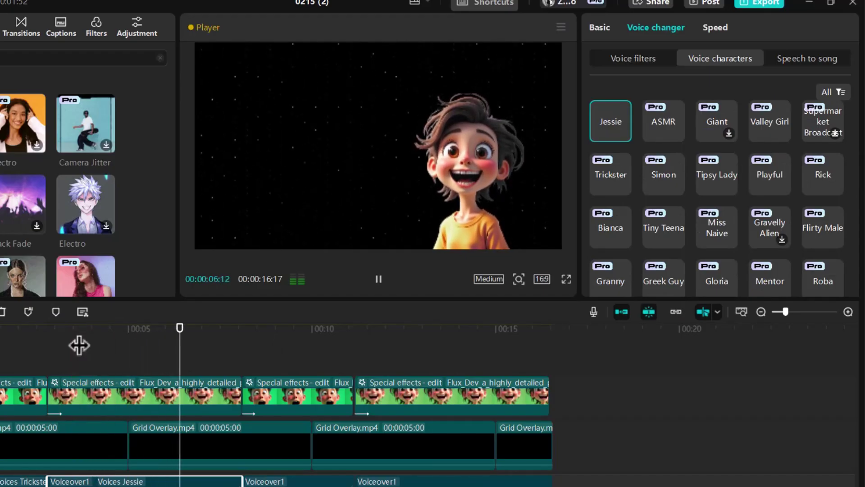
Apply the Trickster voice character to the third voiceover segment and Jessie to the fourth
click(297, 343)
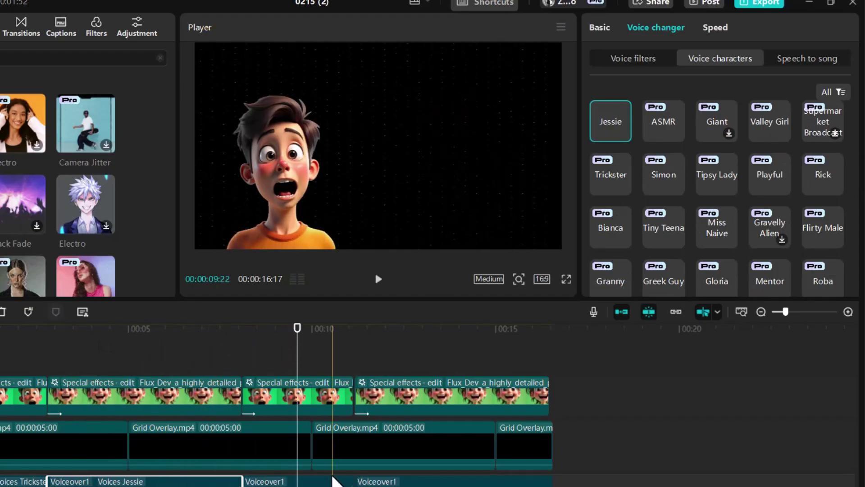
click(323, 482)
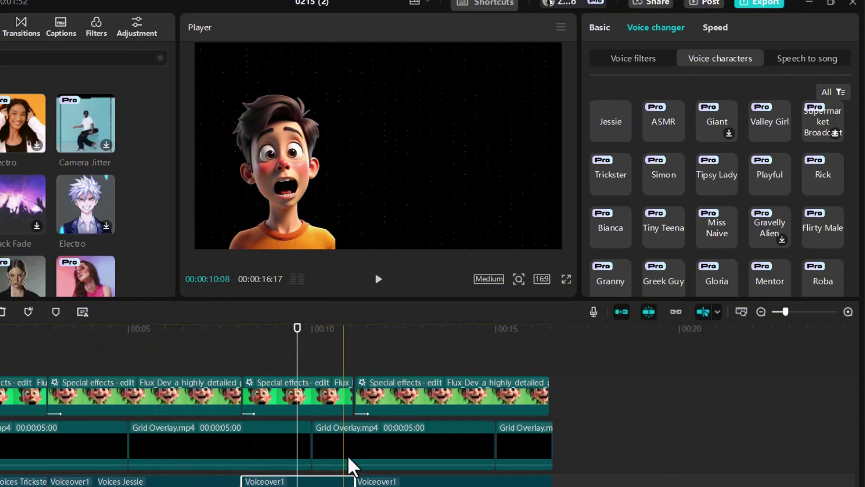
click(619, 190)
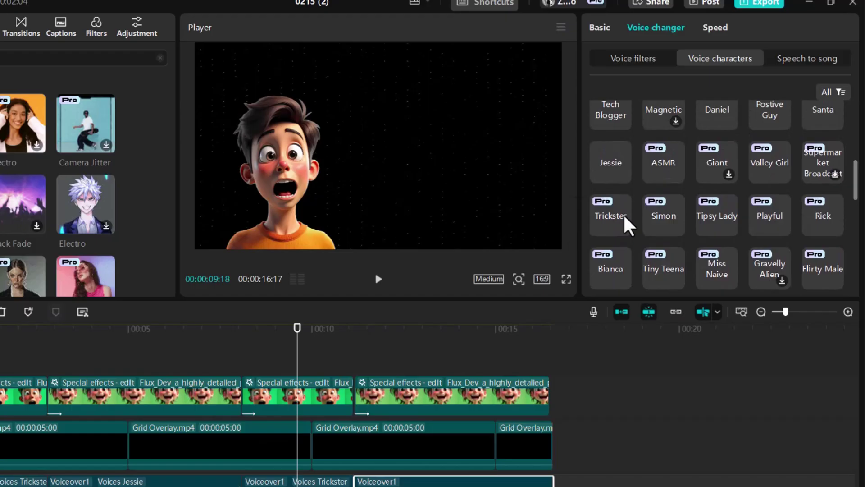
click(610, 162)
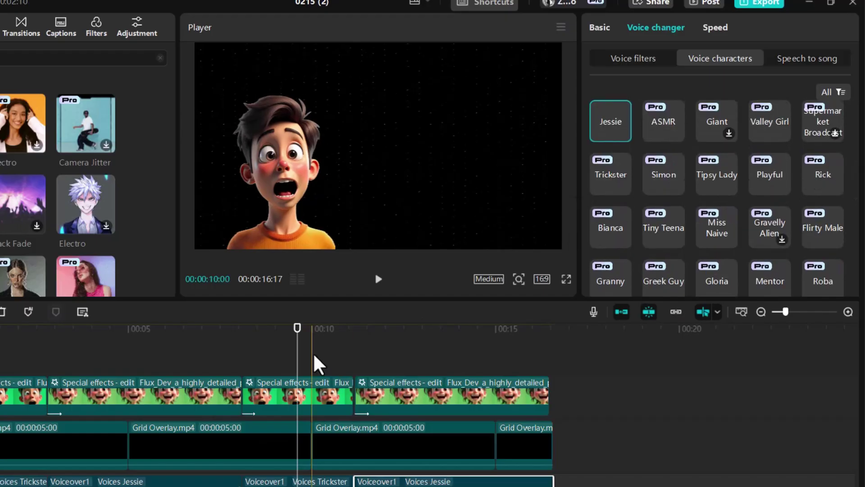
Play back the timeline from about 10 seconds to check the changed voices in the last two segments
click(311, 339)
key(space)
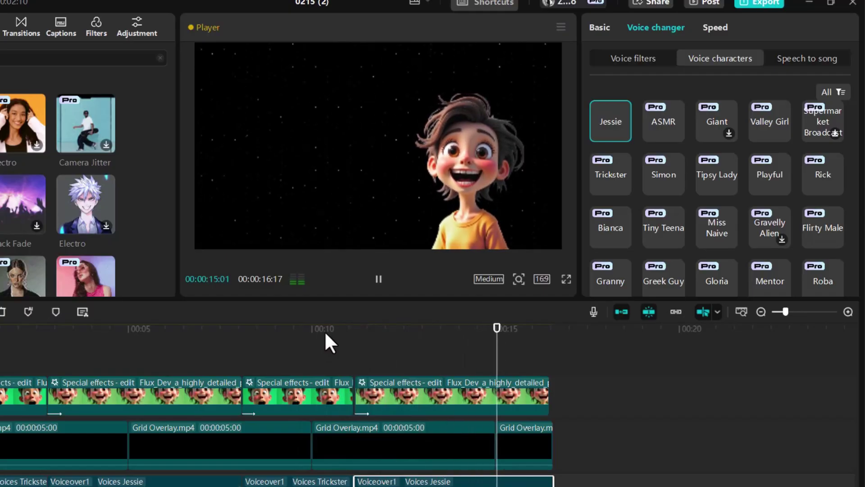
key(space)
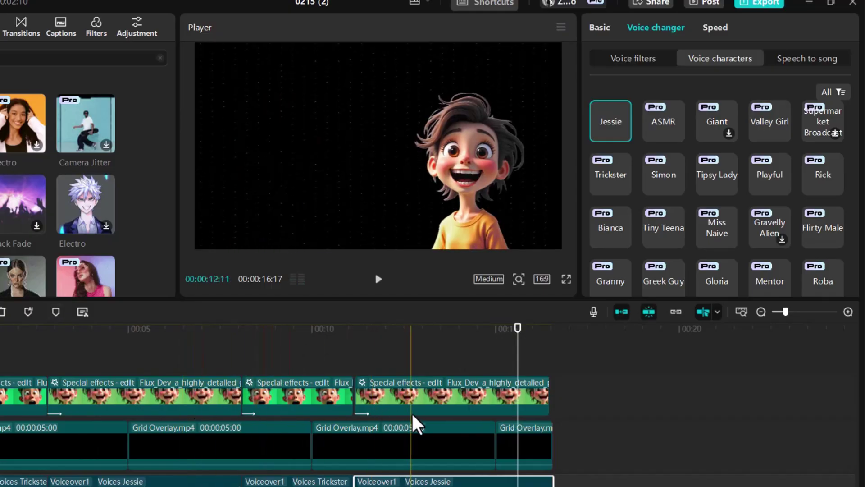
Generate auto captions for the voiceover with Indonesian as the spoken language
click(15, 325)
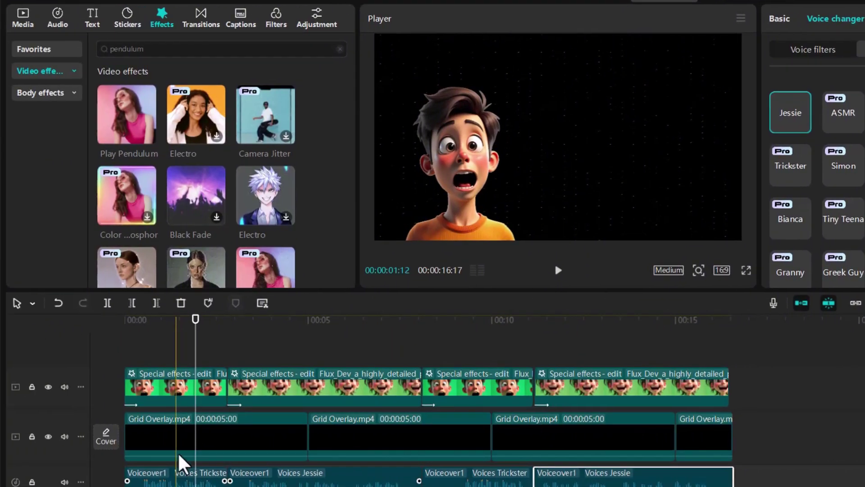
click(72, 475)
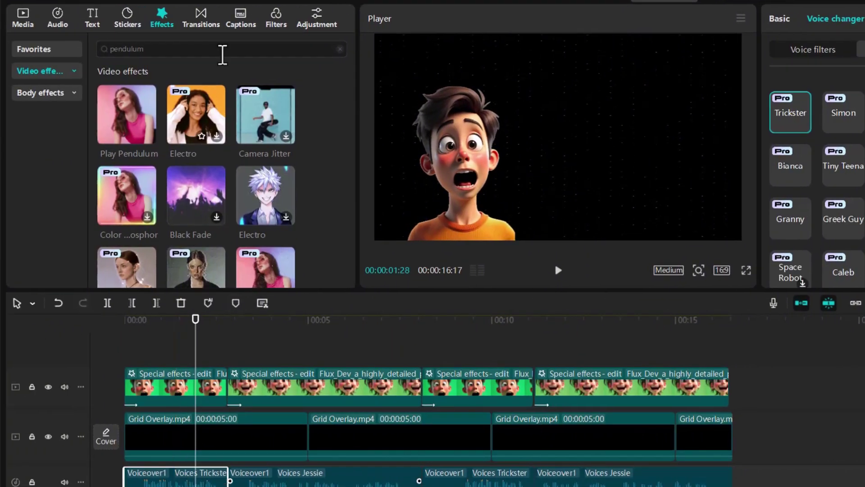
click(248, 22)
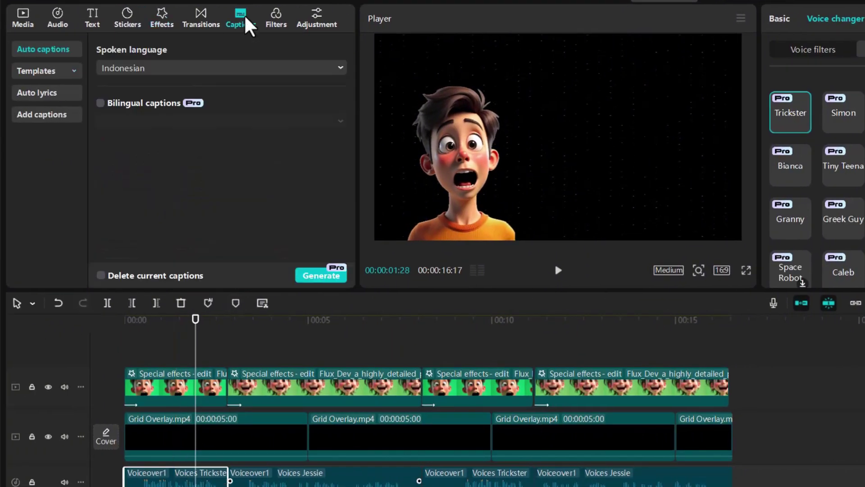
click(315, 279)
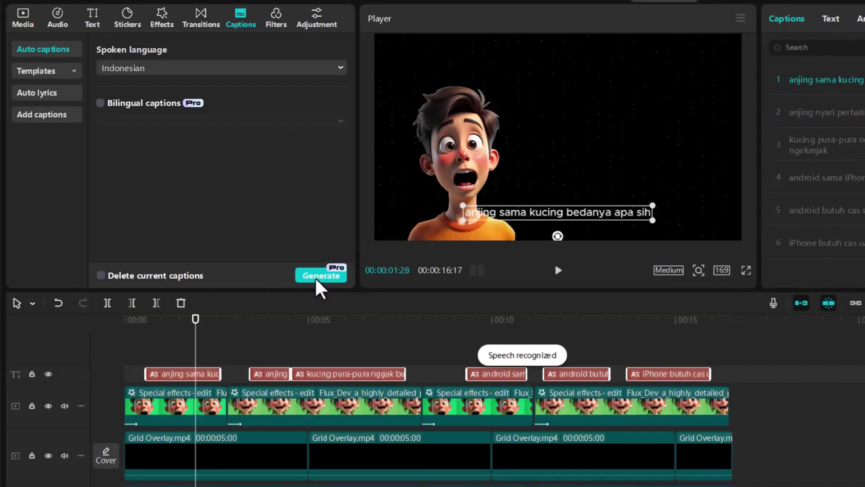
Apply the white, black-outlined italic "THE" text template to all generated captions
click(147, 373)
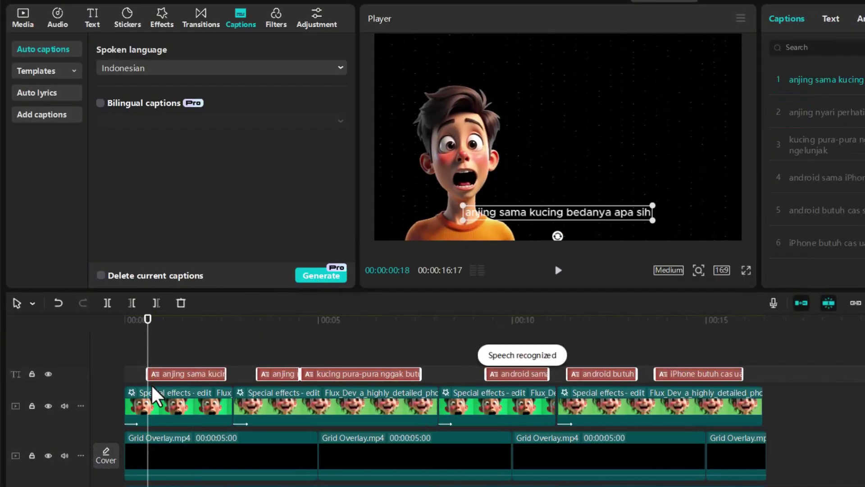
scroll(164, 390, up, 2)
scroll(166, 384, up, 1)
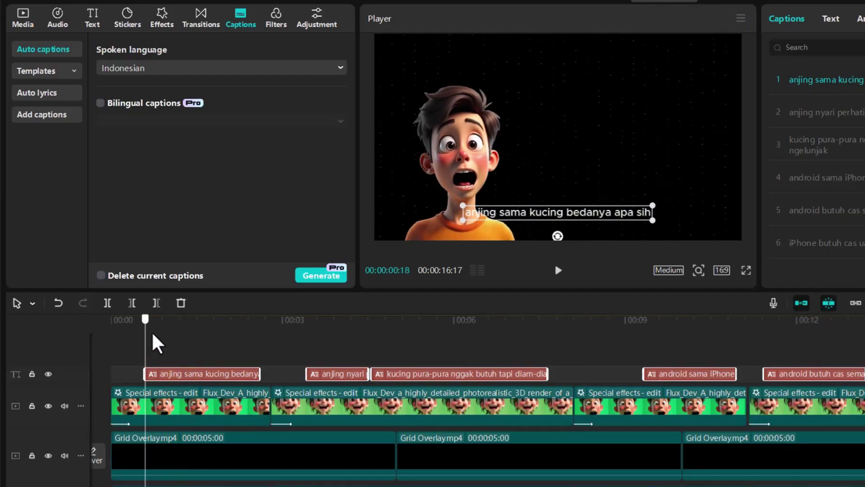
drag(155, 336, 500, 365)
scroll(436, 375, down, 3)
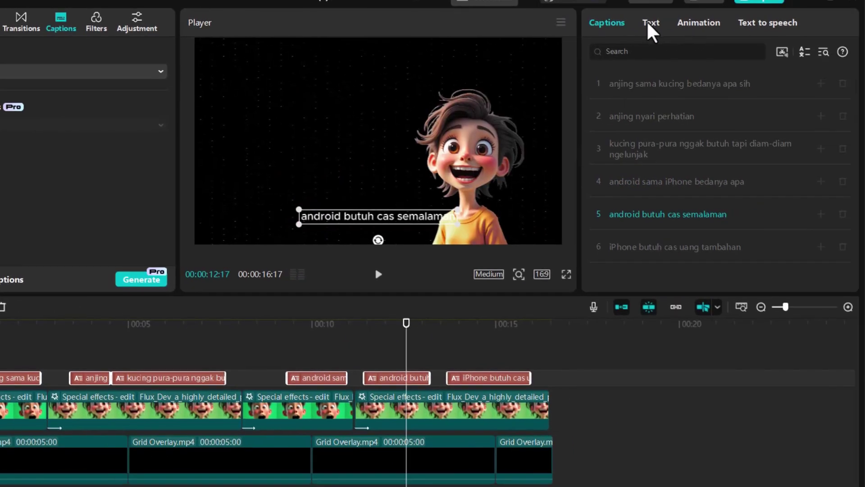
click(651, 27)
click(685, 57)
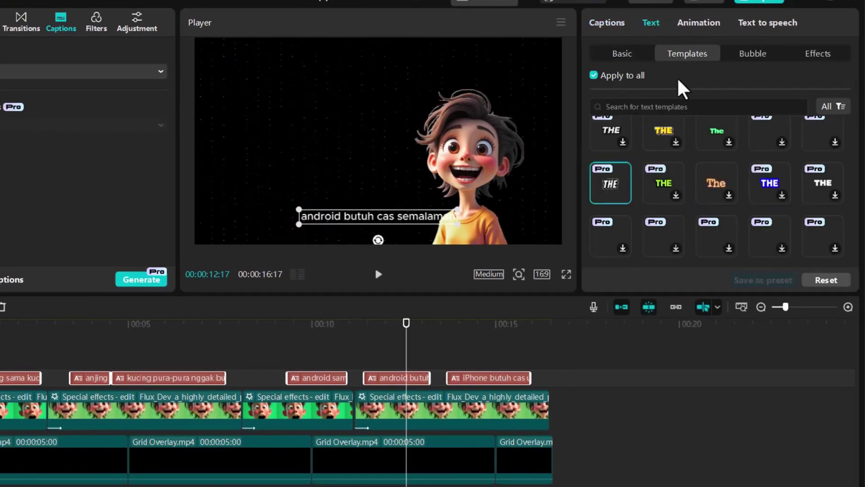
click(612, 185)
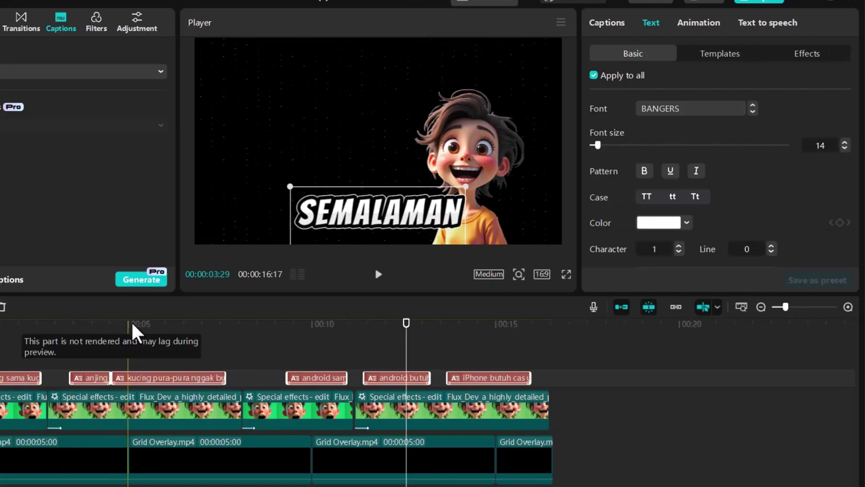
Raise the captions to about face height, scale them down and place them beside the first character
click(139, 332)
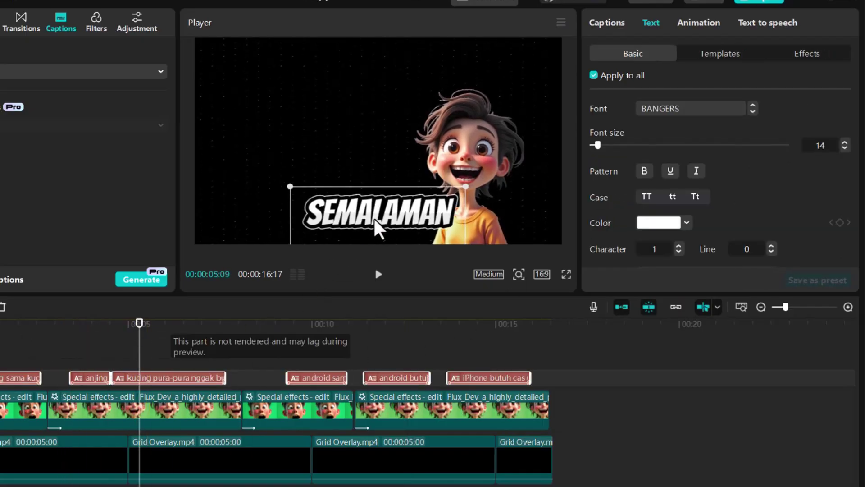
drag(374, 216, 381, 171)
mouse_move(0, 336)
mouse_down()
mouse_move(40, 329)
mouse_move(1, 346)
mouse_up()
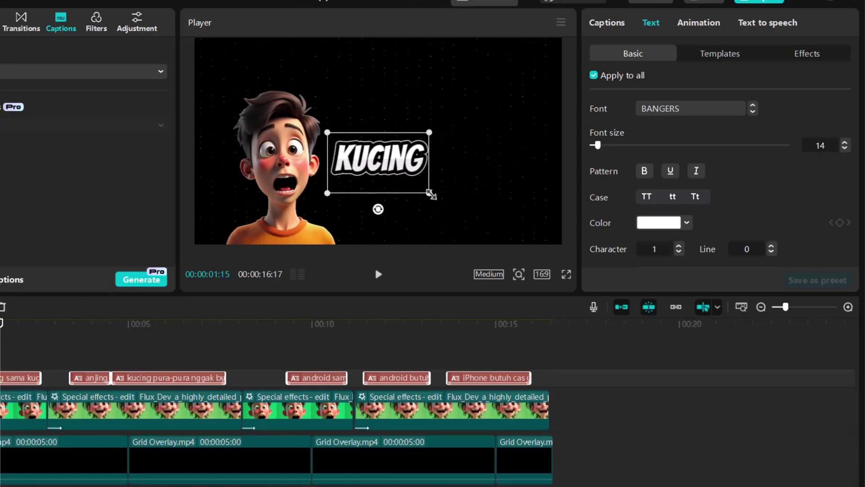
drag(429, 193, 404, 168)
Combine the captions "anjing nyari perhatian" and "kucing pura-pura nggak butuh tapi diam-diam ngelunjak" into a compound clip
click(150, 325)
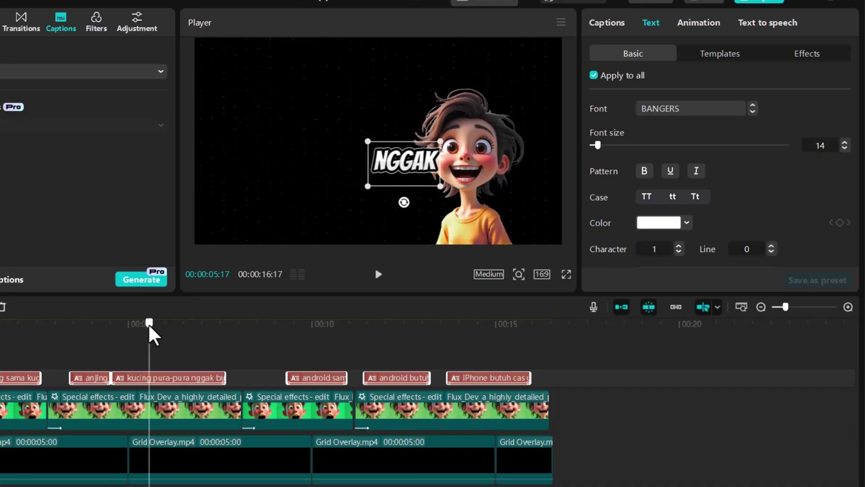
drag(150, 326, 153, 329)
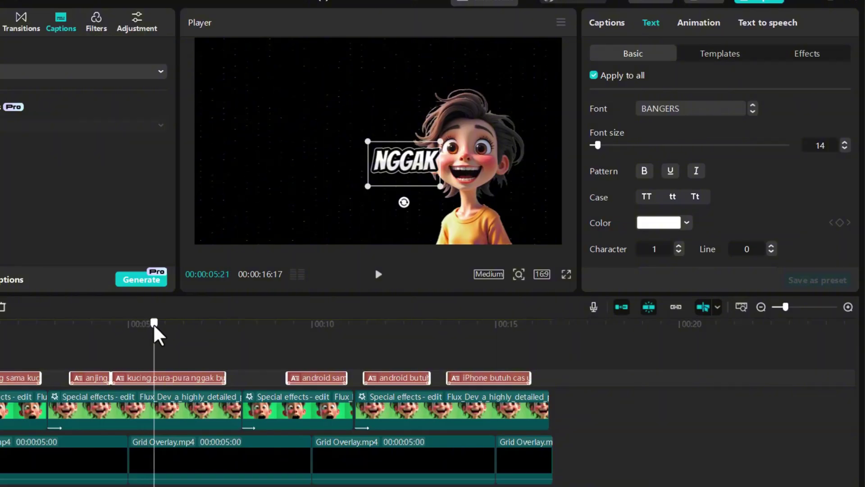
click(200, 343)
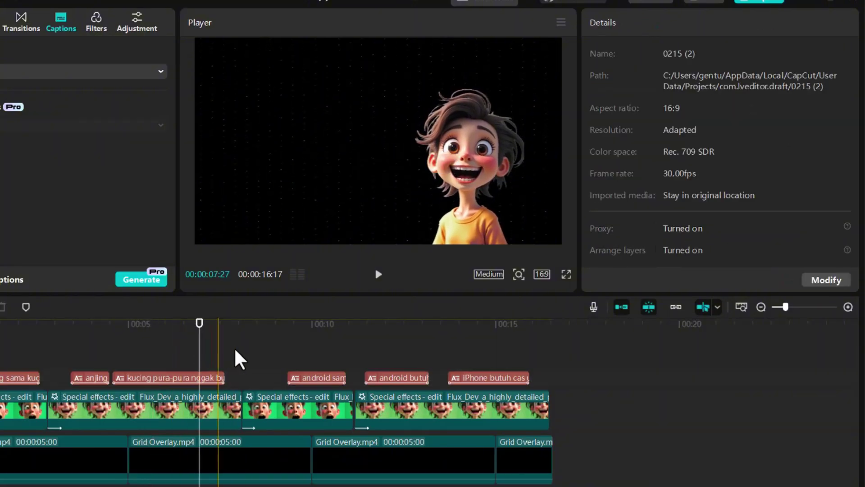
scroll(230, 360, down, 1)
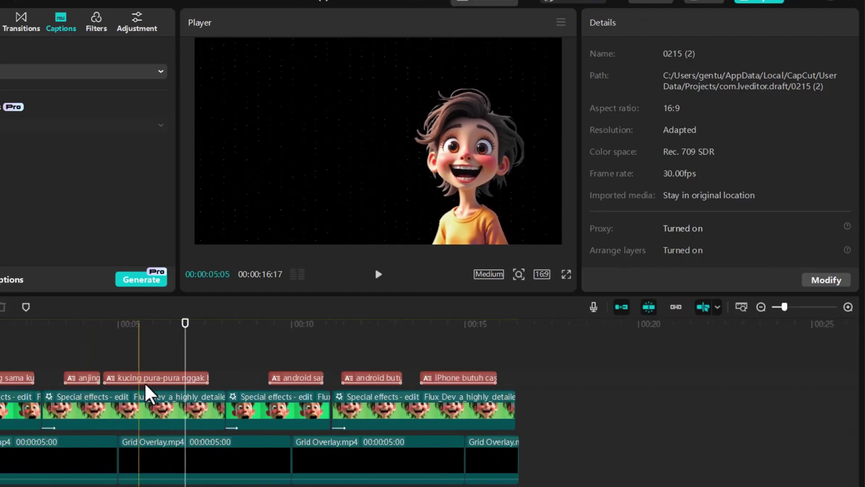
scroll(135, 385, up, 2)
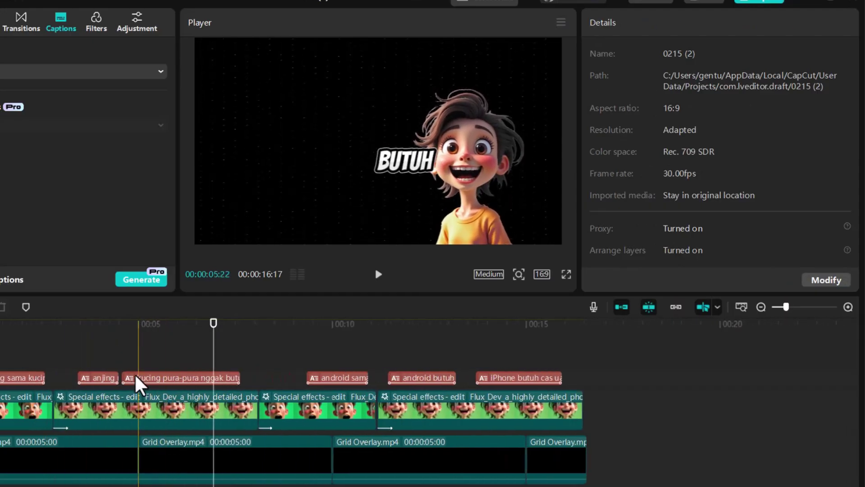
drag(102, 351, 159, 378)
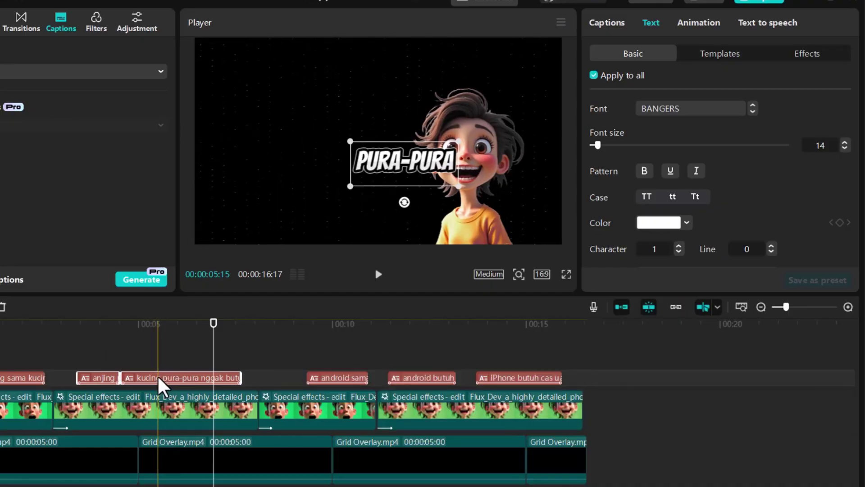
right_click(160, 380)
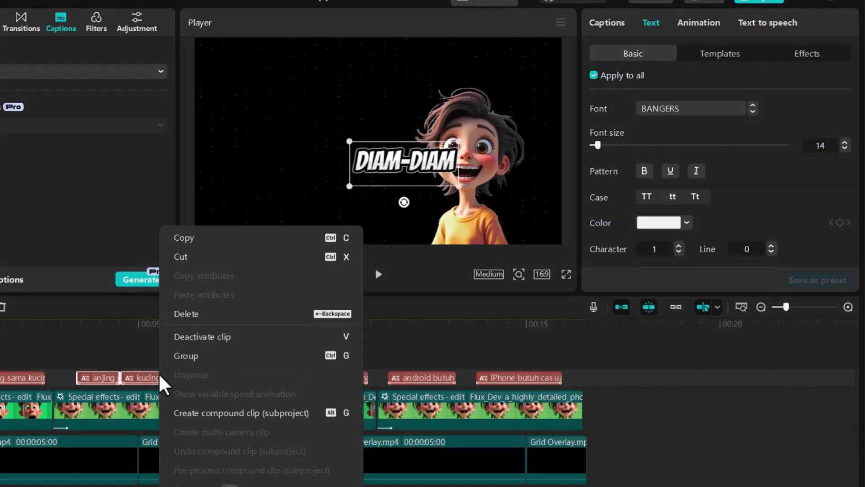
key(Escape)
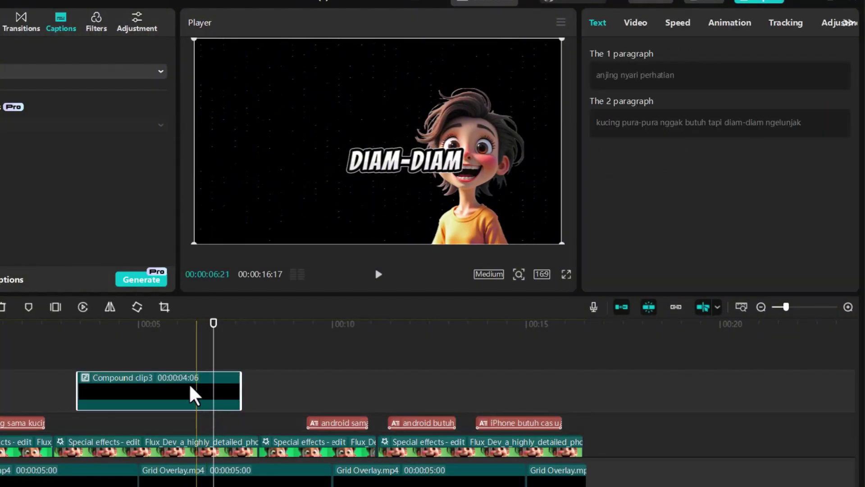
Shift the compound caption clip to the empty side of the second character and play back the segment to check it
click(78, 326)
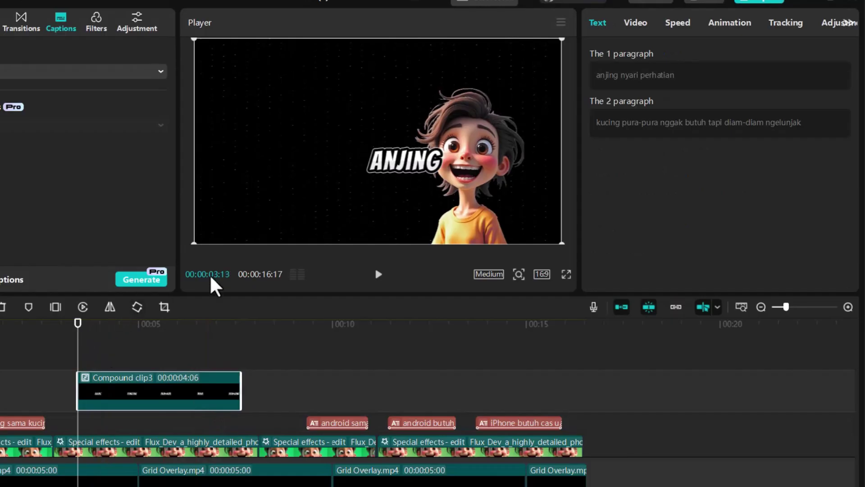
drag(406, 160, 342, 164)
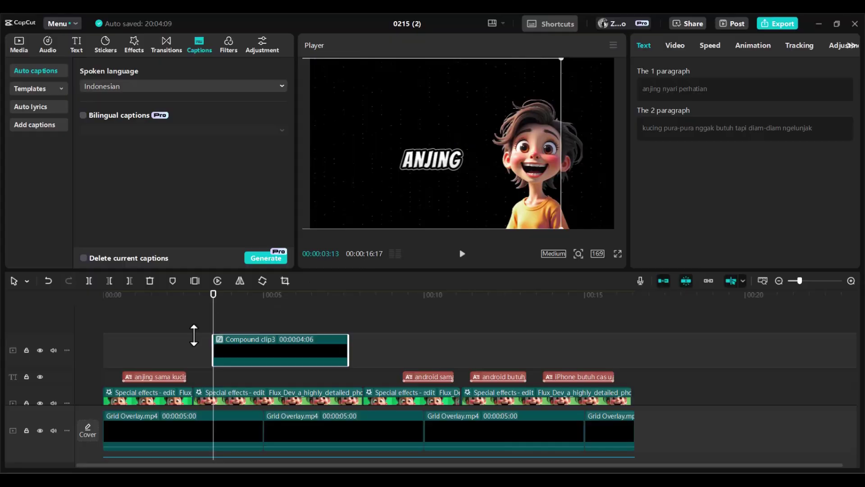
mouse_move(138, 297)
mouse_down()
mouse_move(146, 297)
mouse_move(139, 311)
mouse_up()
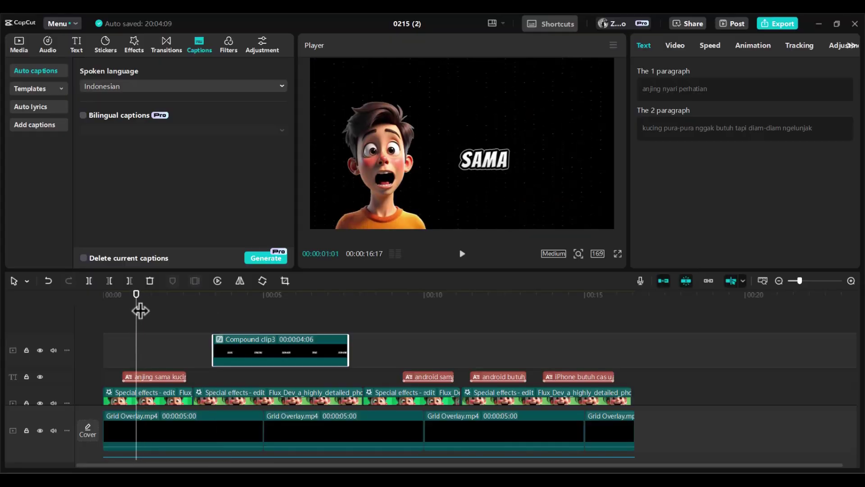
key(space)
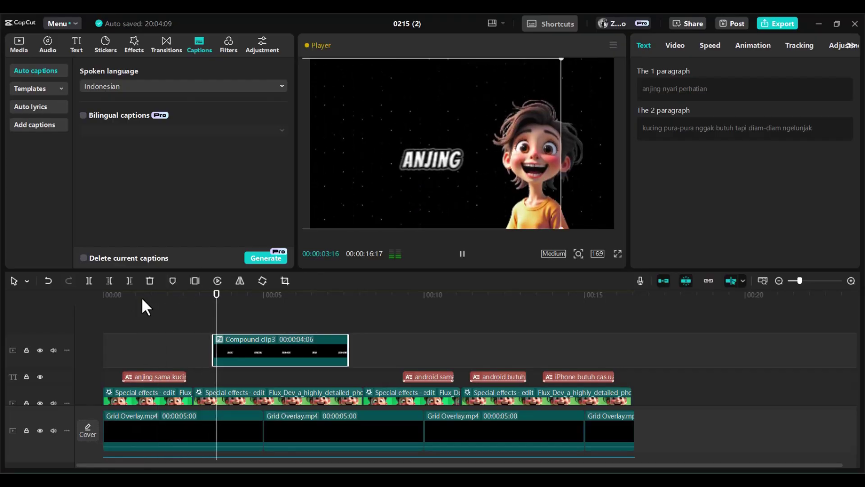
key(space)
drag(216, 344, 213, 296)
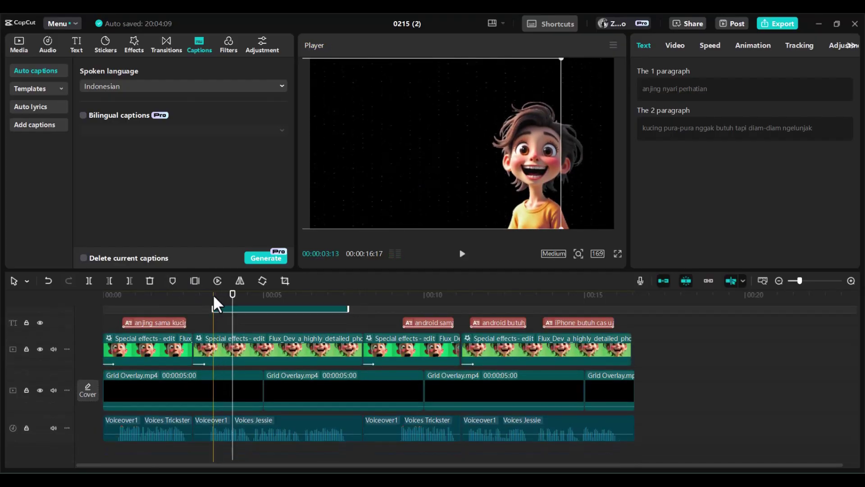
click(213, 293)
key(space)
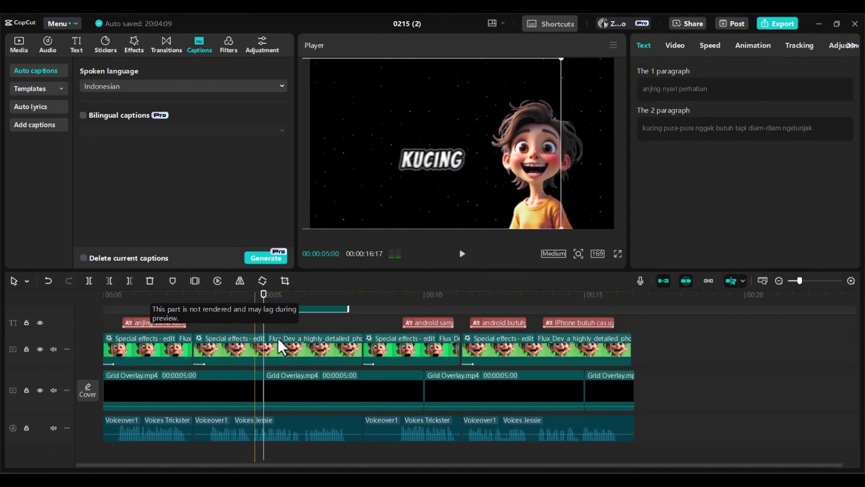
Combine the last two captions, "android butuh cas semalaman" and "iPhone butuh cas uang tambahan", into a second compound clip
scroll(367, 356, up, 2)
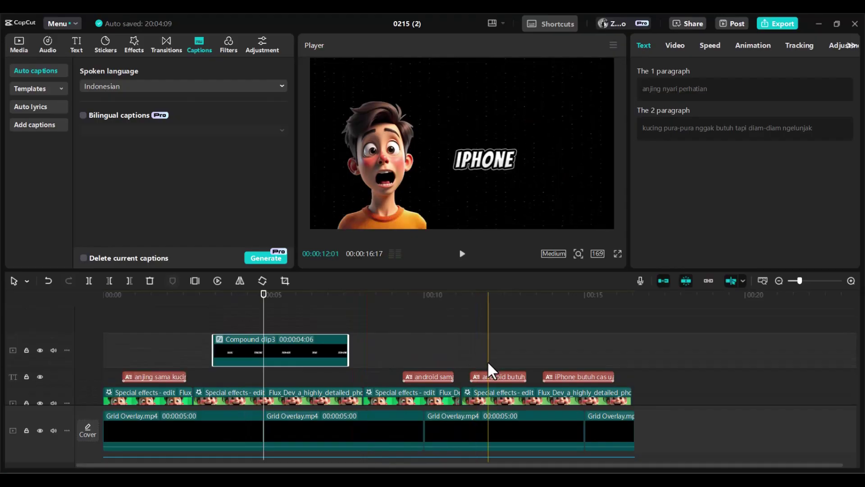
scroll(486, 363, right, 1)
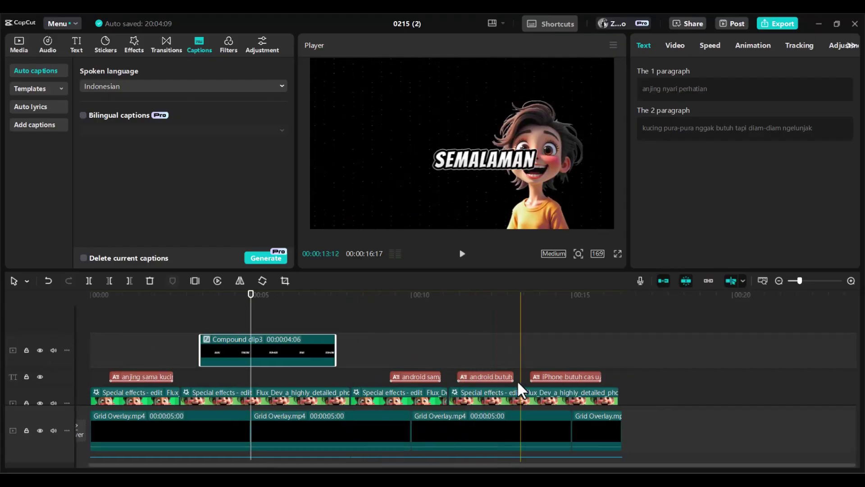
click(484, 340)
click(550, 377)
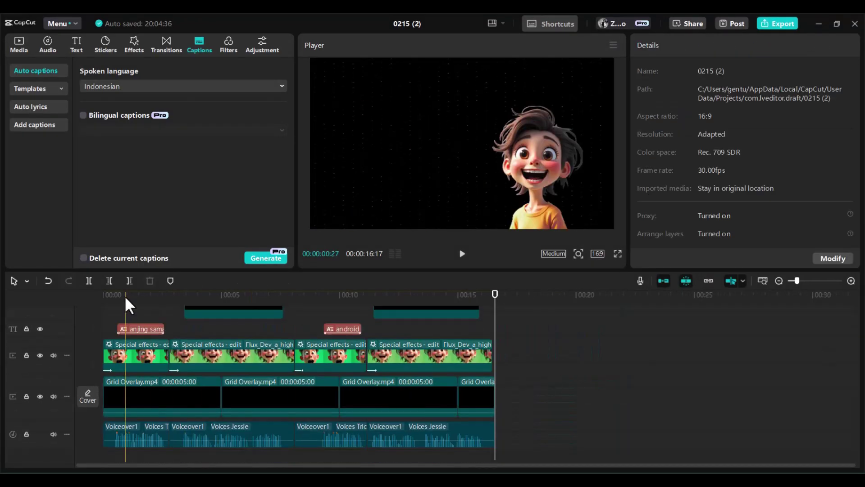
Play back the first caption from about 1 second and return the playhead to the start of the timeline
click(125, 296)
key(space)
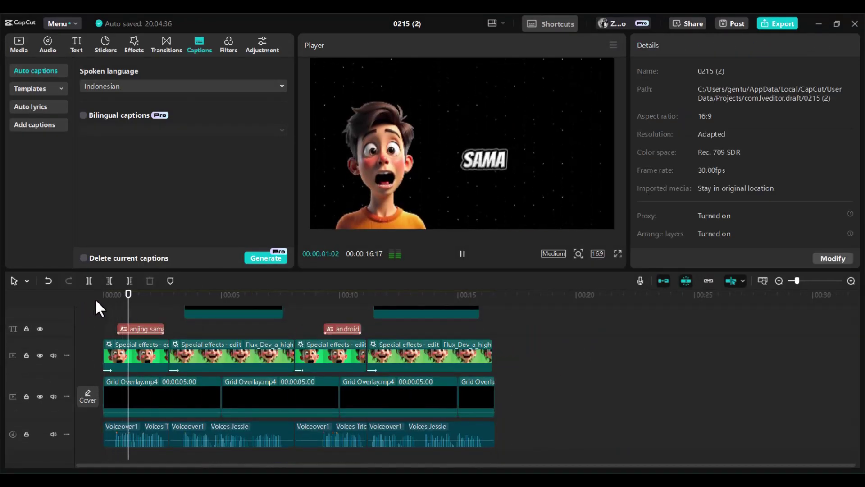
key(space)
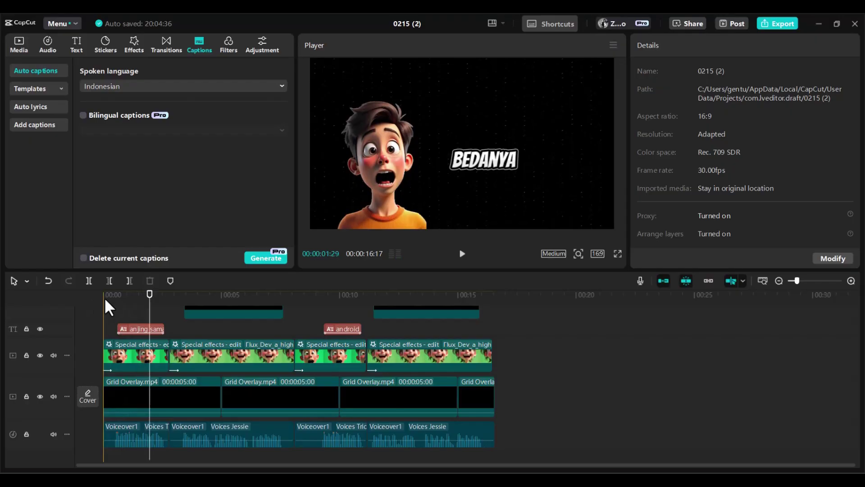
click(104, 296)
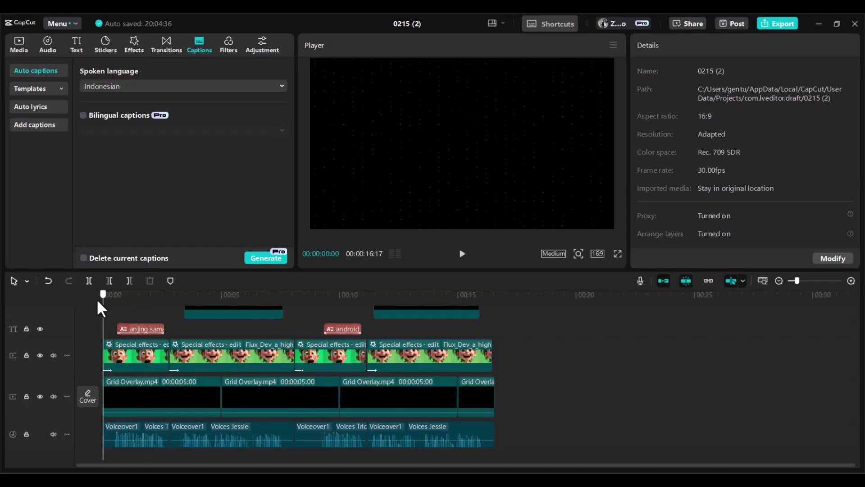
Choose Medium quality for the preview playback
click(551, 255)
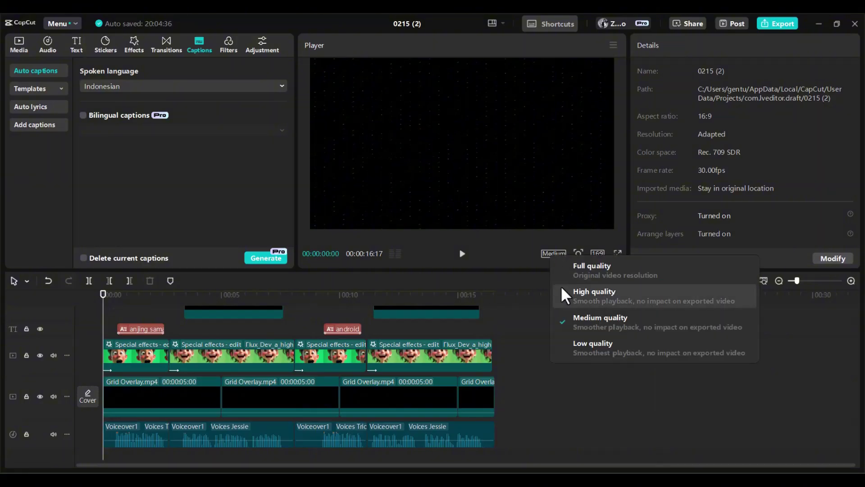
click(558, 255)
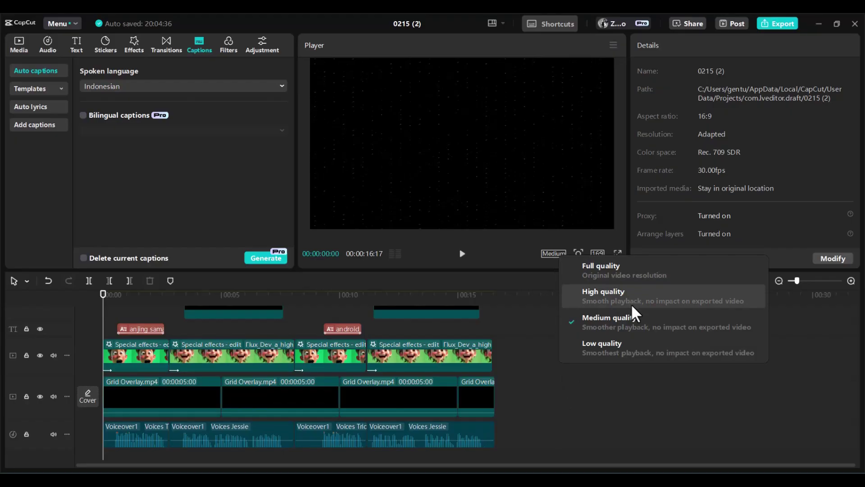
click(599, 319)
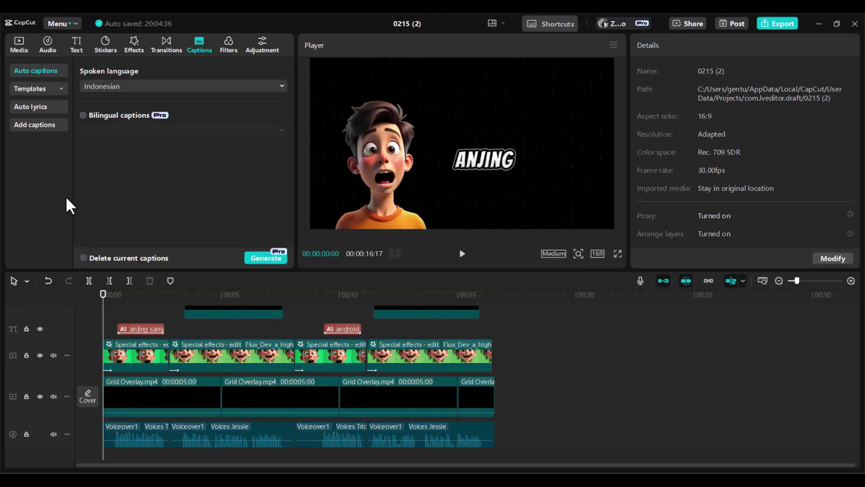
Search the sound effects for "whoosh sound effect" and place swish_whoosh (large)(794558) on a new audio track at the timeline start
click(49, 41)
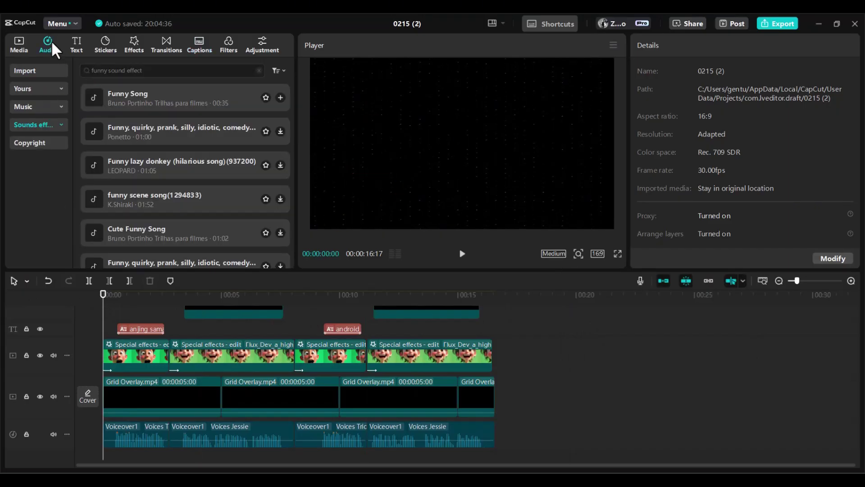
click(32, 125)
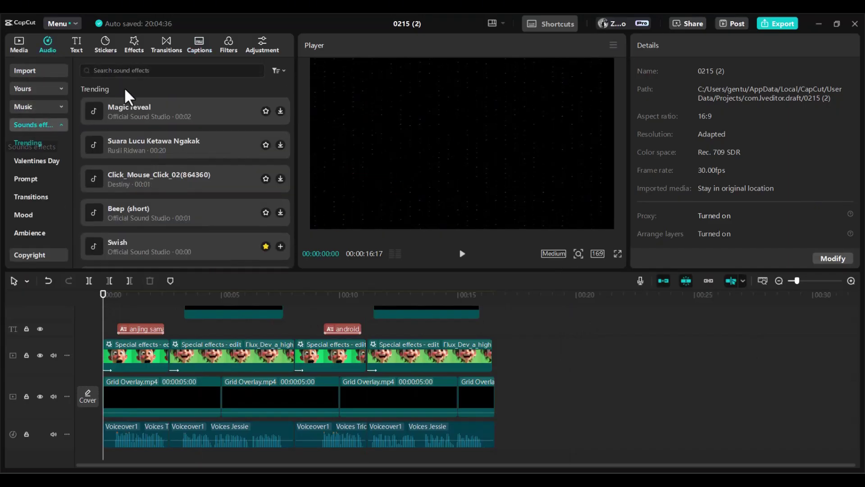
click(147, 70)
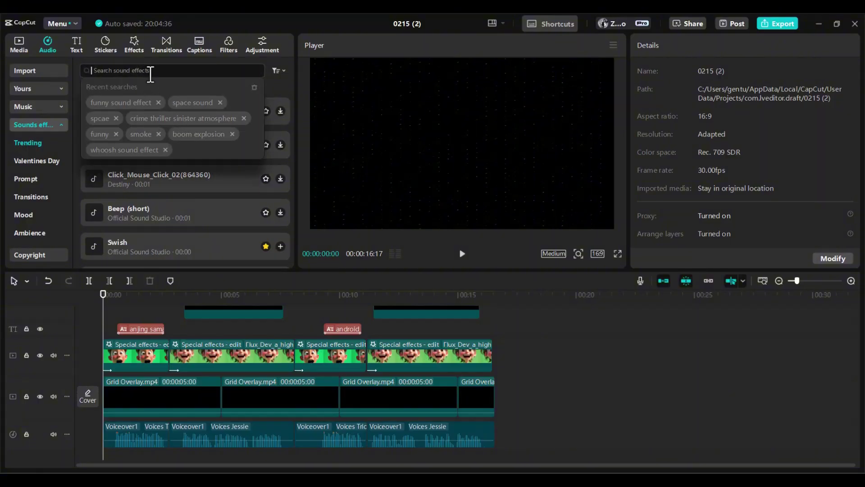
click(130, 149)
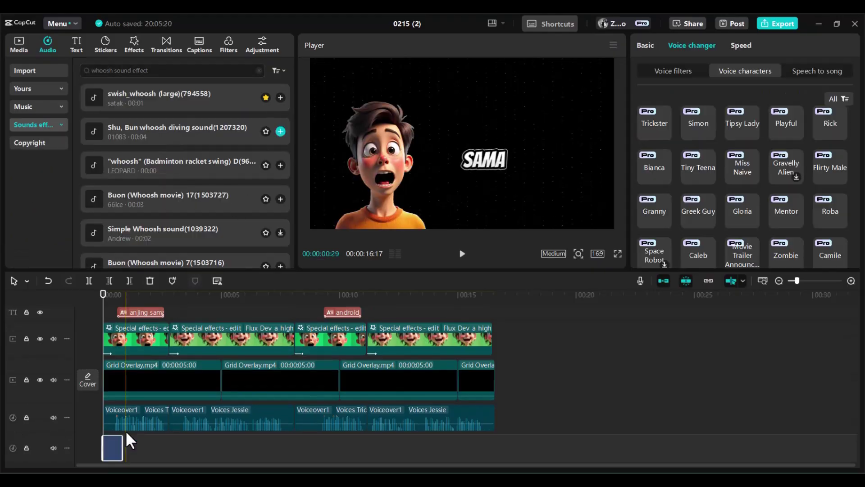
drag(125, 430, 119, 450)
Lower the swish_whoosh clip's volume to -18.5 dB and play back the opening to check it
scroll(120, 453, up, 5)
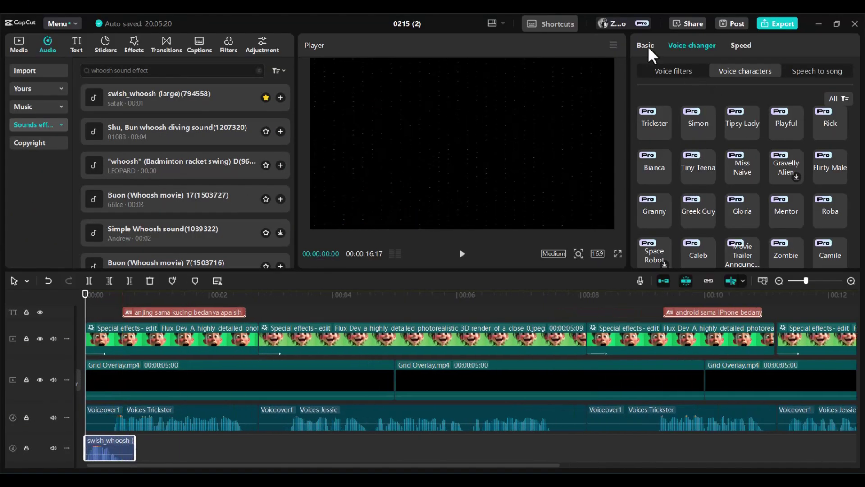
click(646, 45)
click(710, 103)
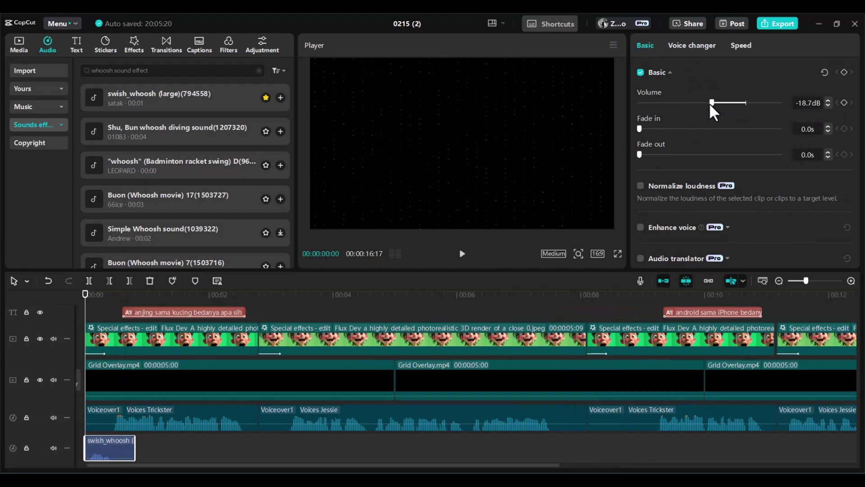
scroll(78, 303, left, 1)
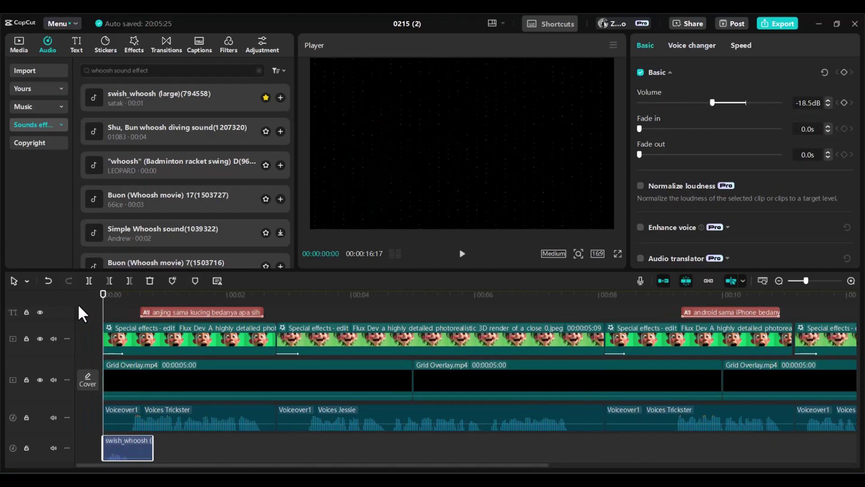
key(space)
key(space)
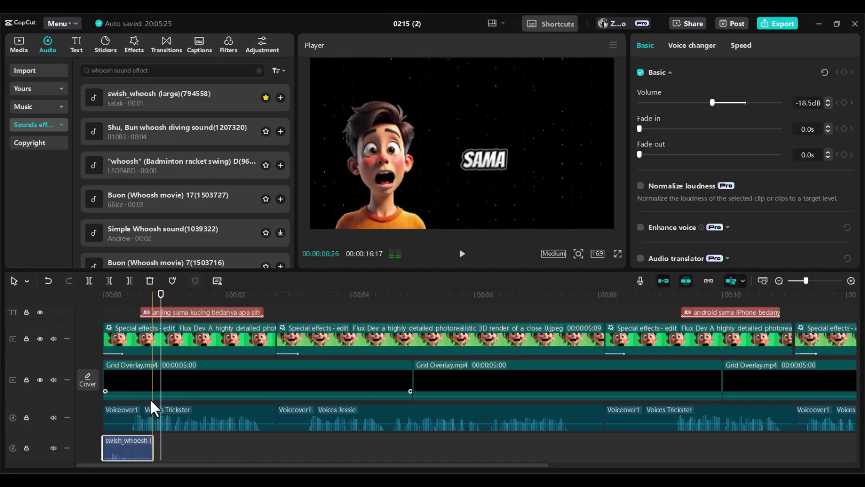
Duplicate the swish_whoosh clip to the start of each of the other three character clips
ctrl+scroll(244, 401, down, 3)
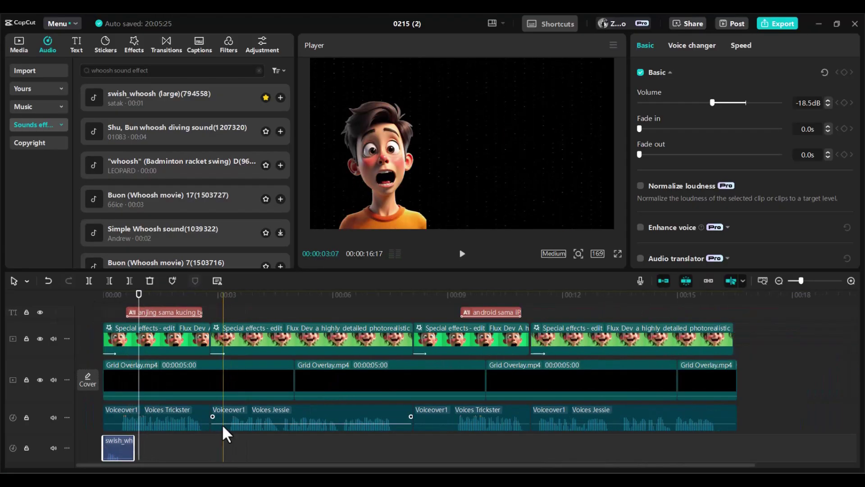
drag(115, 442, 471, 442)
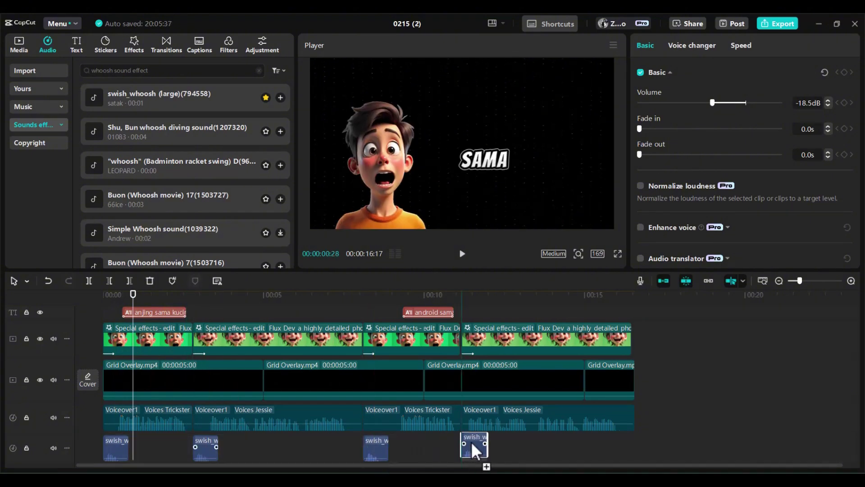
ctrl+scroll(406, 414, down, 1)
scroll(324, 405, down, 1)
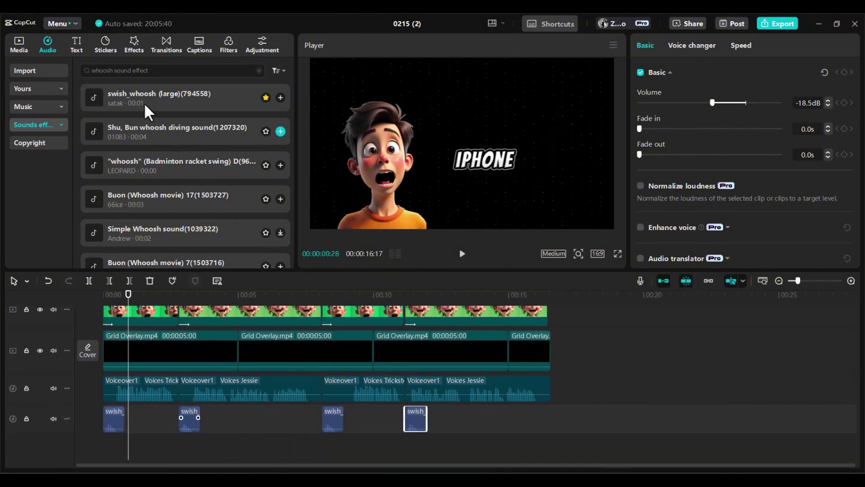
Search the sound effects for "funny sound effect" and add Funny Song on its own audio track from the timeline start
click(259, 69)
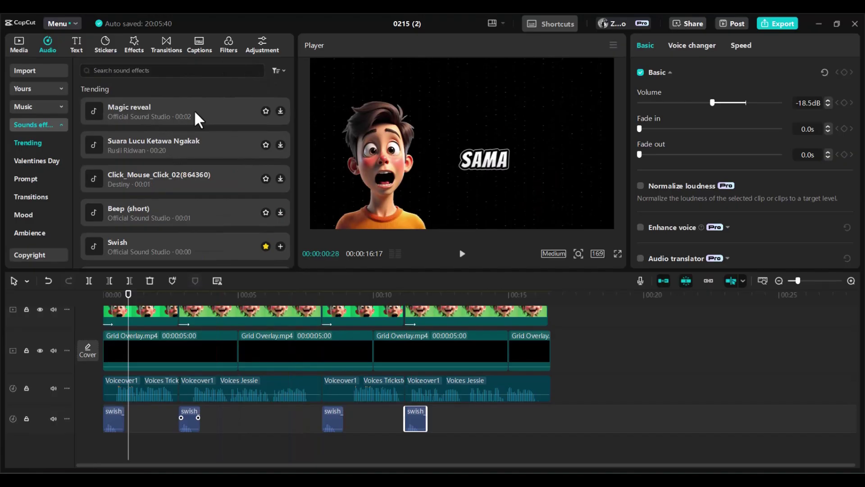
click(178, 70)
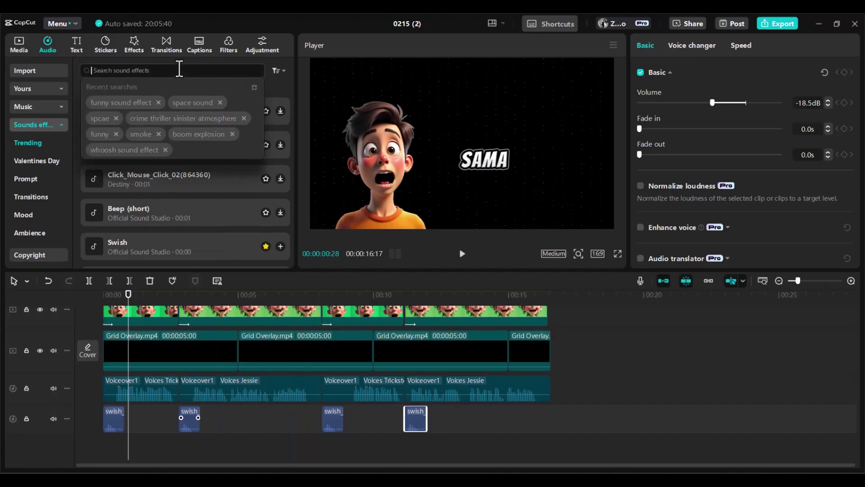
click(132, 103)
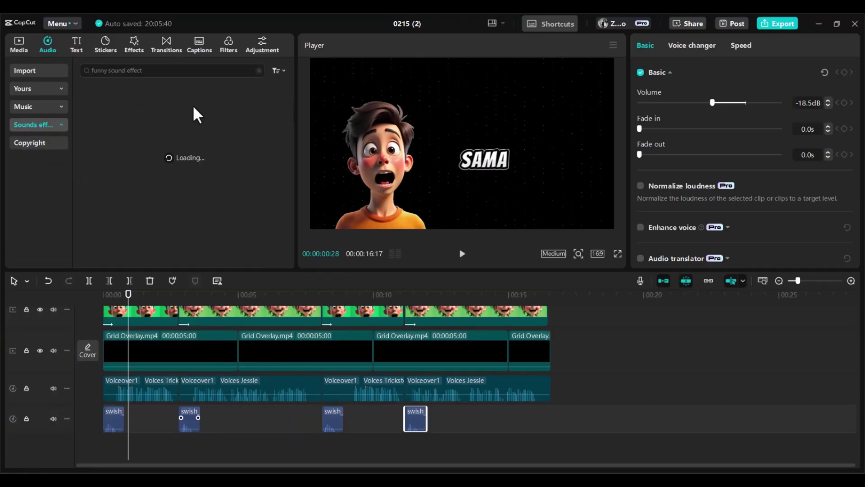
click(280, 97)
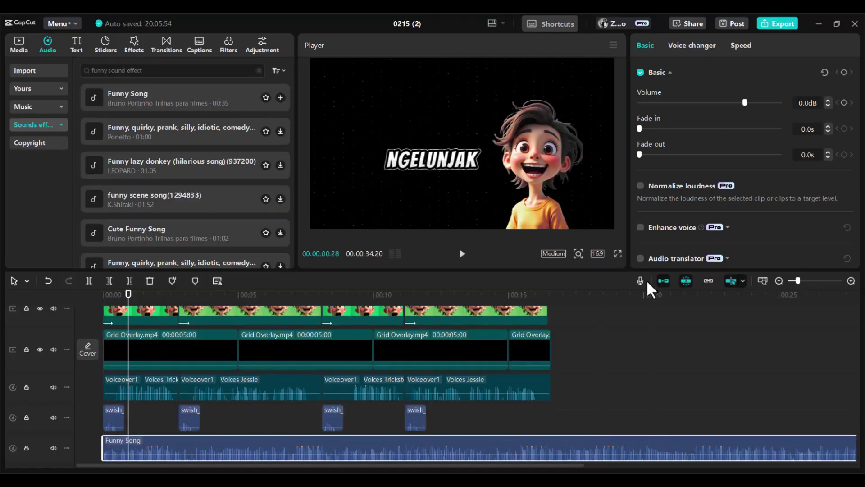
Trim the Funny Song clip's end to the end of the video at 00:00:16:17 and lower its volume
click(550, 295)
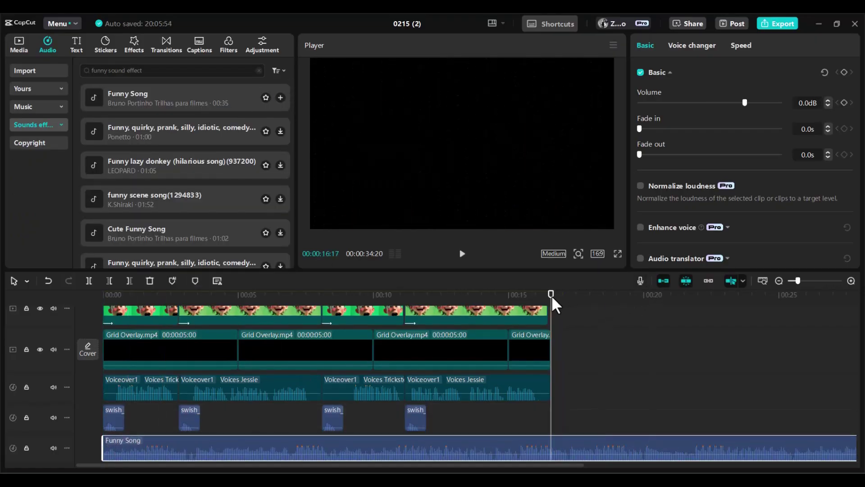
key(w)
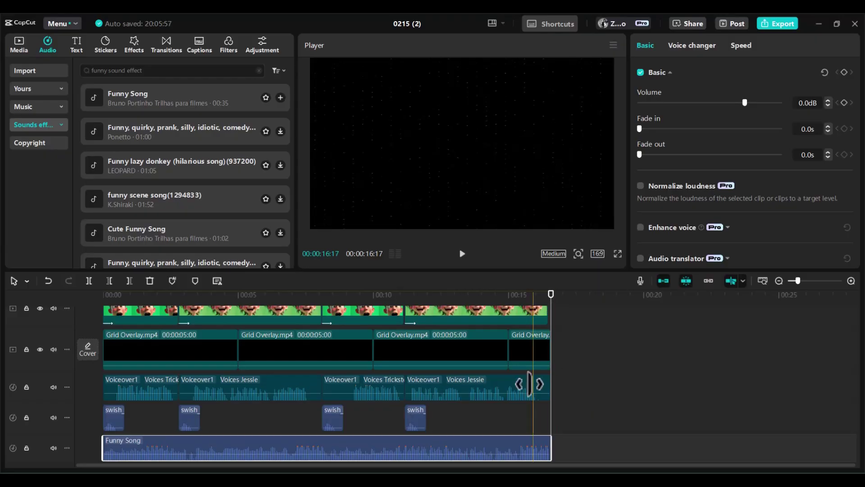
drag(712, 103, 705, 100)
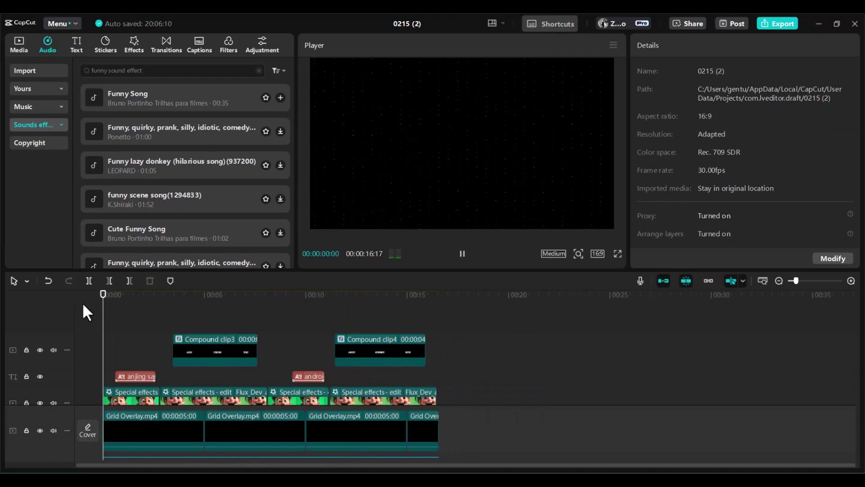
Play back the video from the start, skipping ahead to about 7 seconds, to check the captions, voices and sounds
key(space)
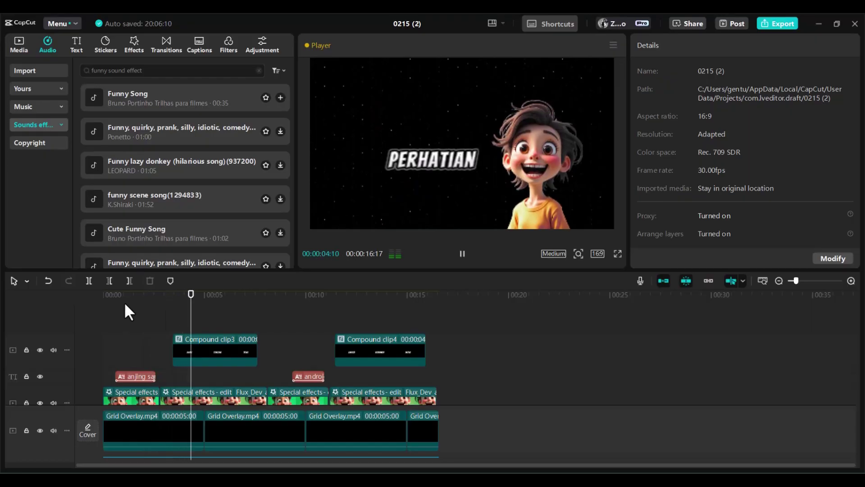
click(252, 296)
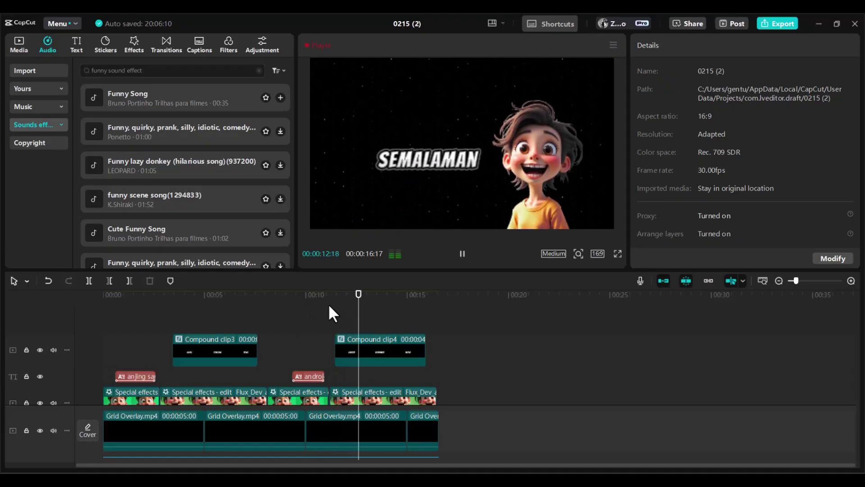
key(space)
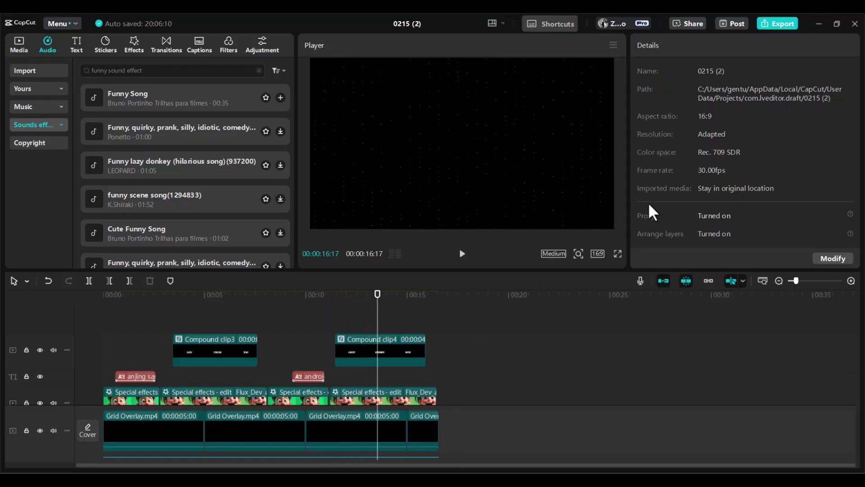
Start exporting the finished video
click(792, 25)
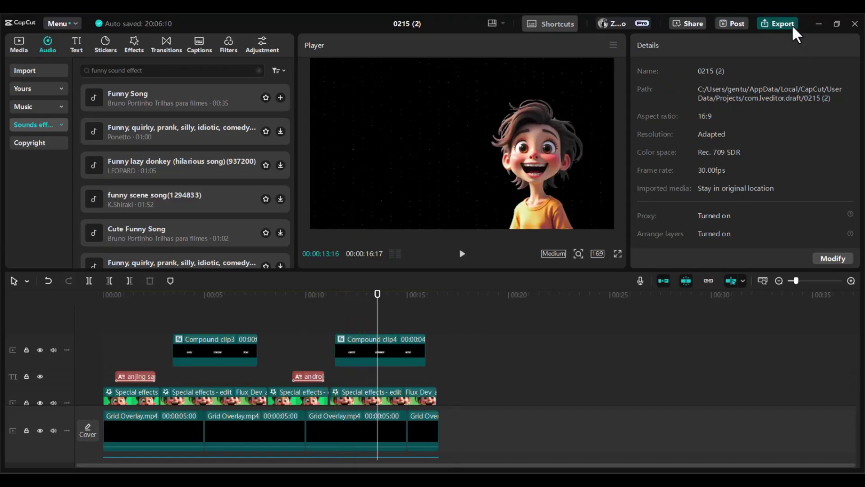